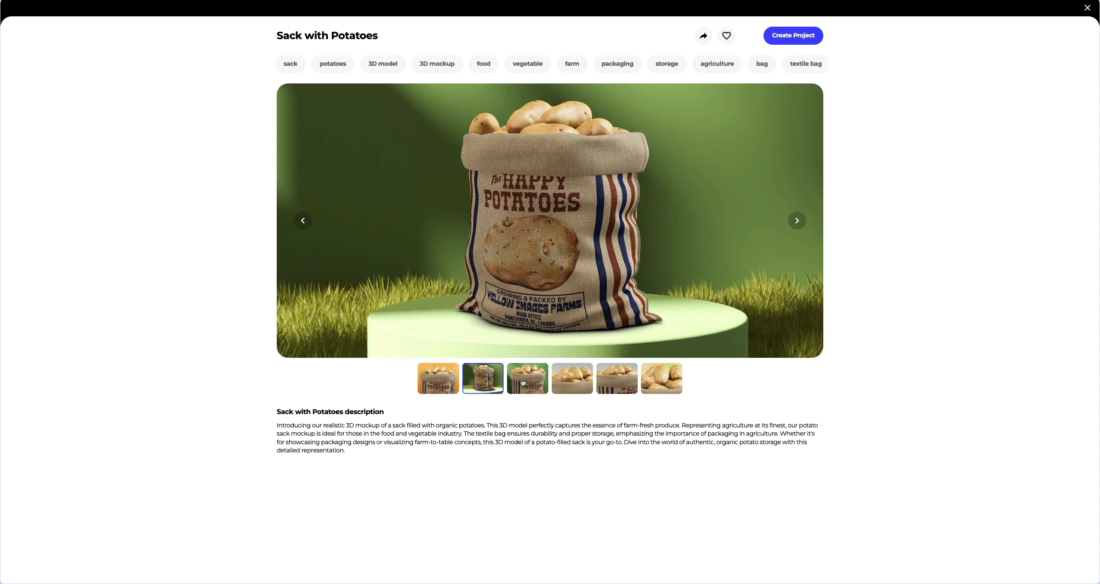
- Browse the preview images of the Sack with Potatoes mockup and create a project from it
click(523, 382)
click(567, 382)
click(621, 384)
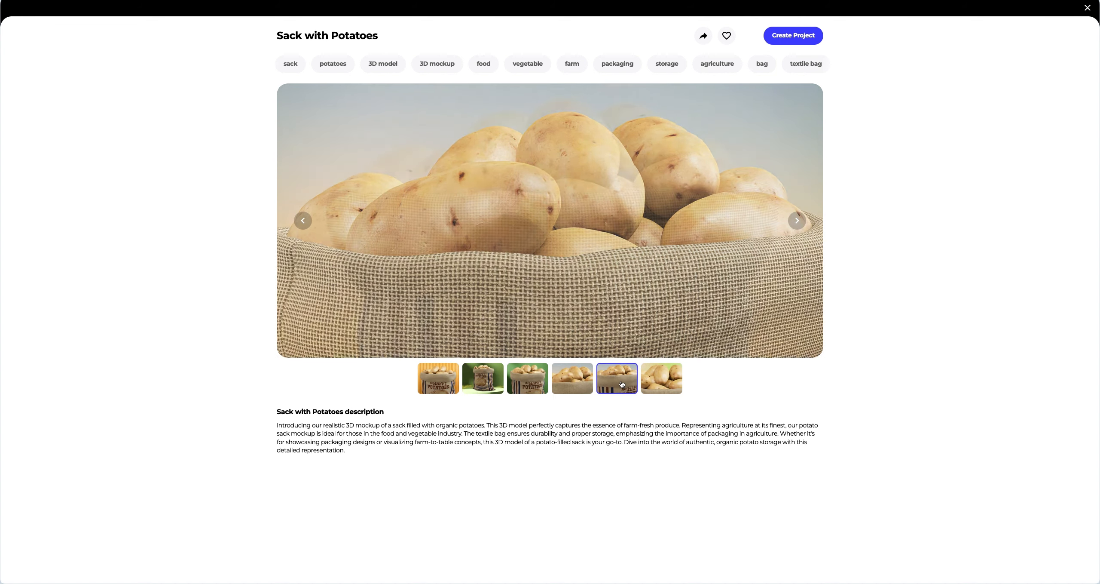
click(656, 384)
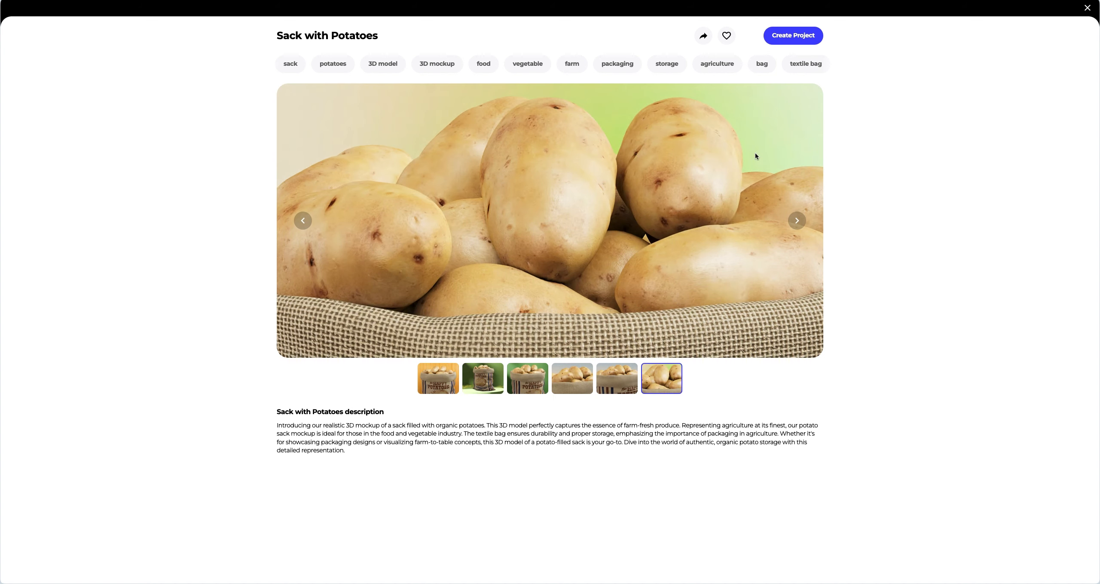
click(786, 44)
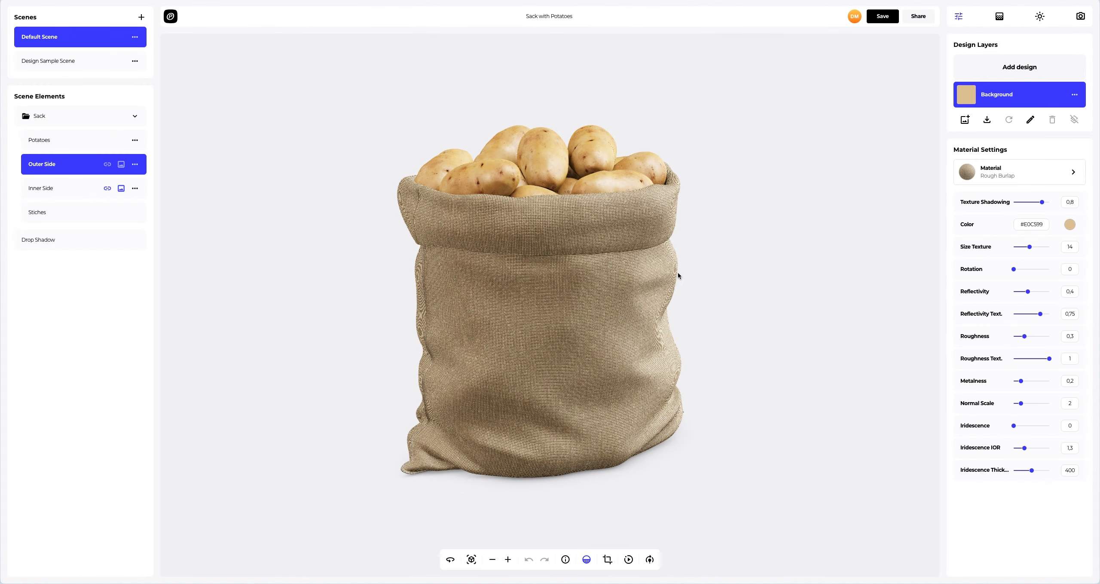
- Try the Duck Canvas and Denim fabric materials on the sack's outer side
drag(678, 274, 598, 228)
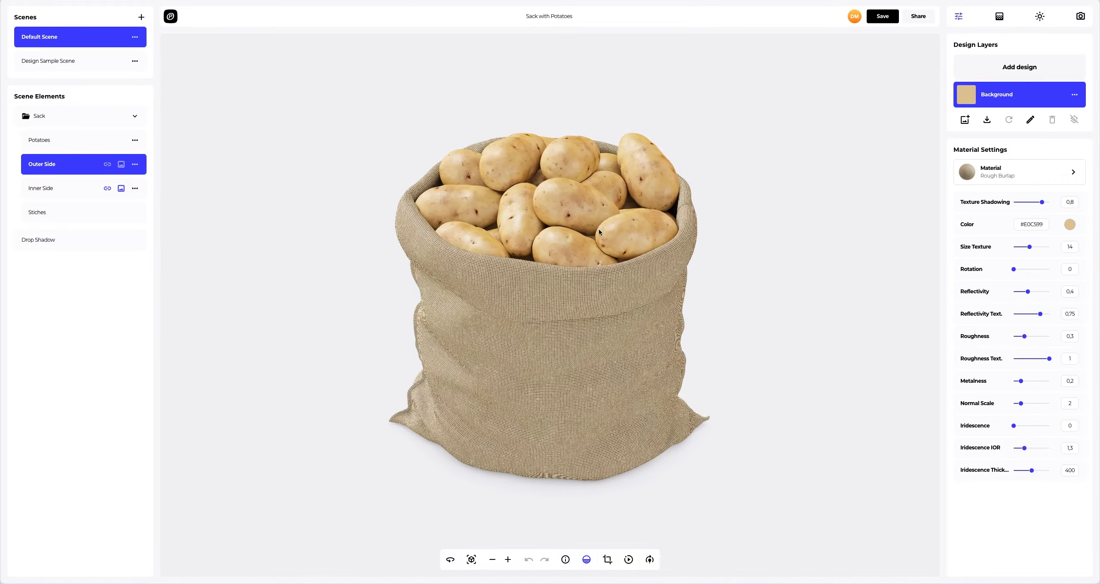
scroll(599, 227, up, 5)
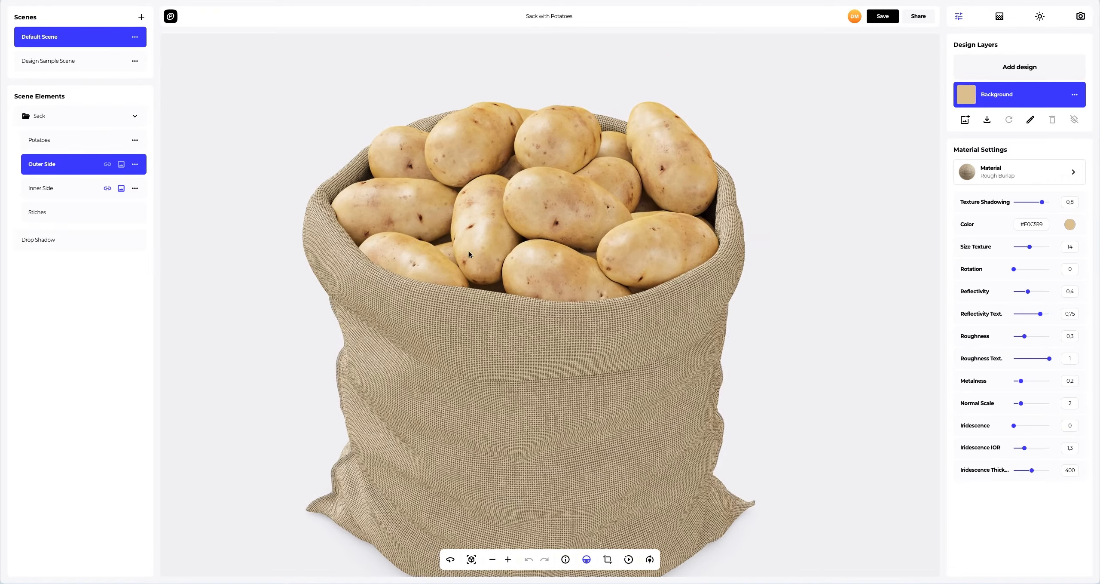
drag(446, 277, 672, 256)
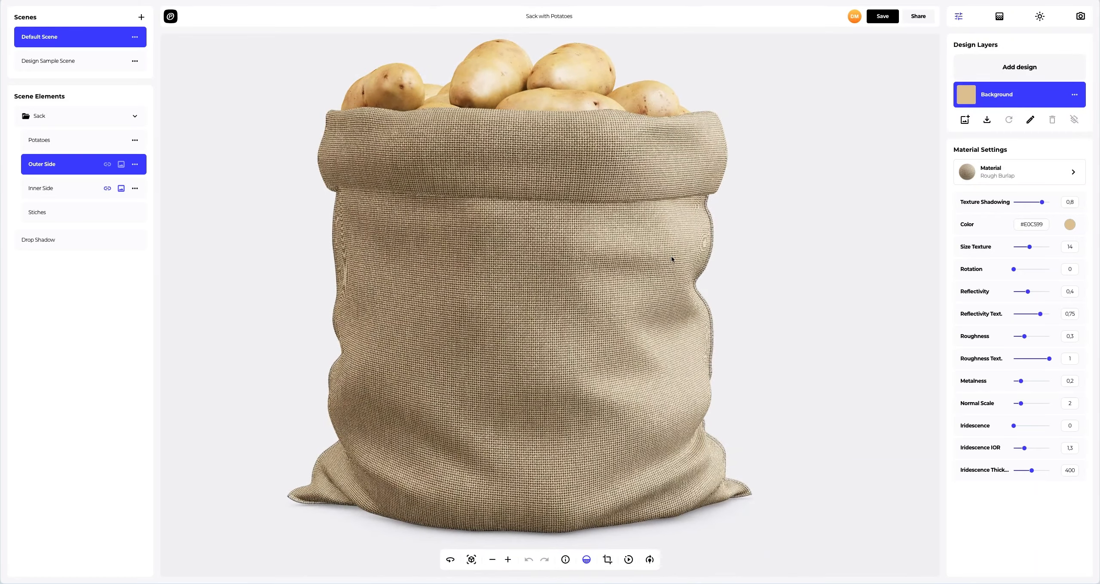
click(1014, 183)
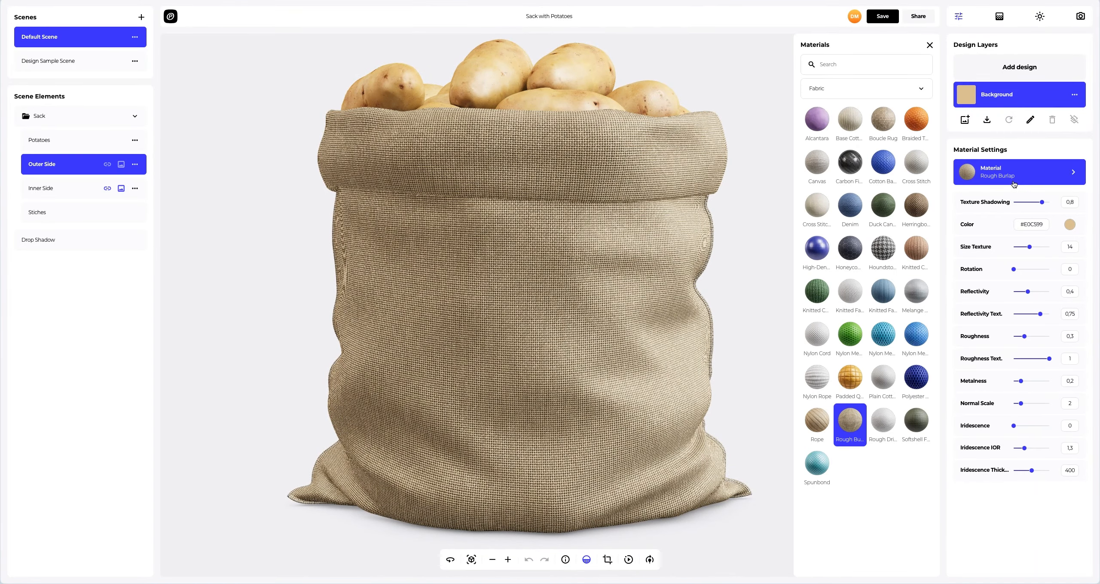
click(882, 205)
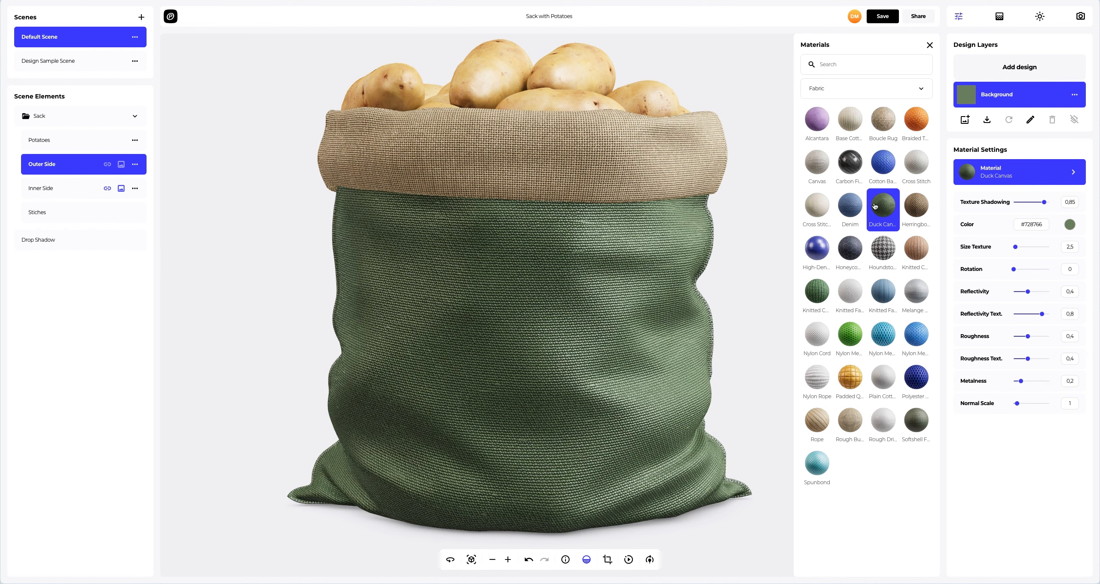
click(849, 209)
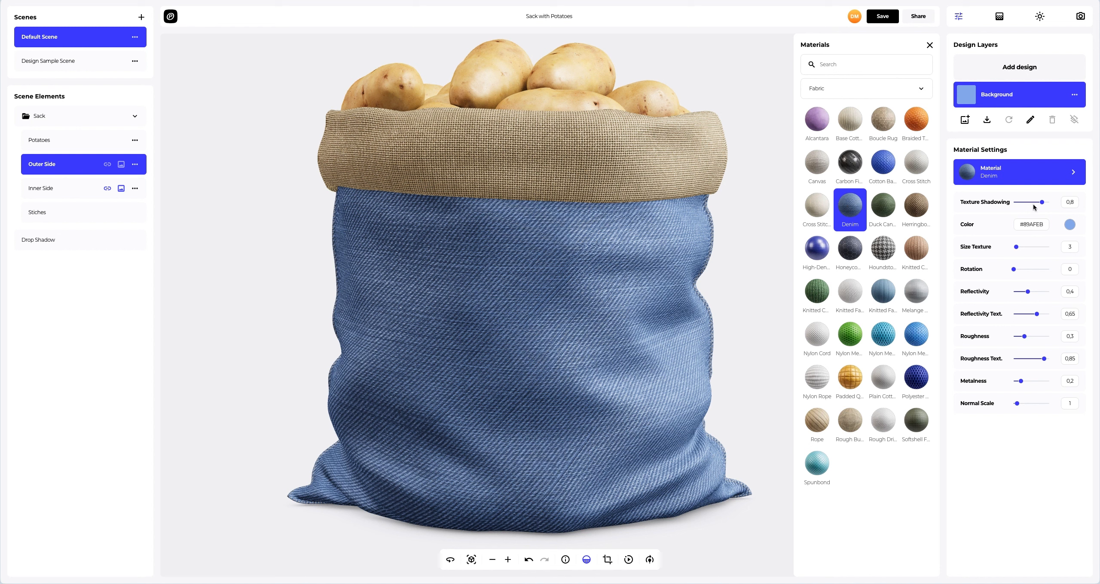
- Try recolouring the denim outer side with dark blue, orange and brown shades
click(1070, 225)
drag(1031, 241, 1039, 264)
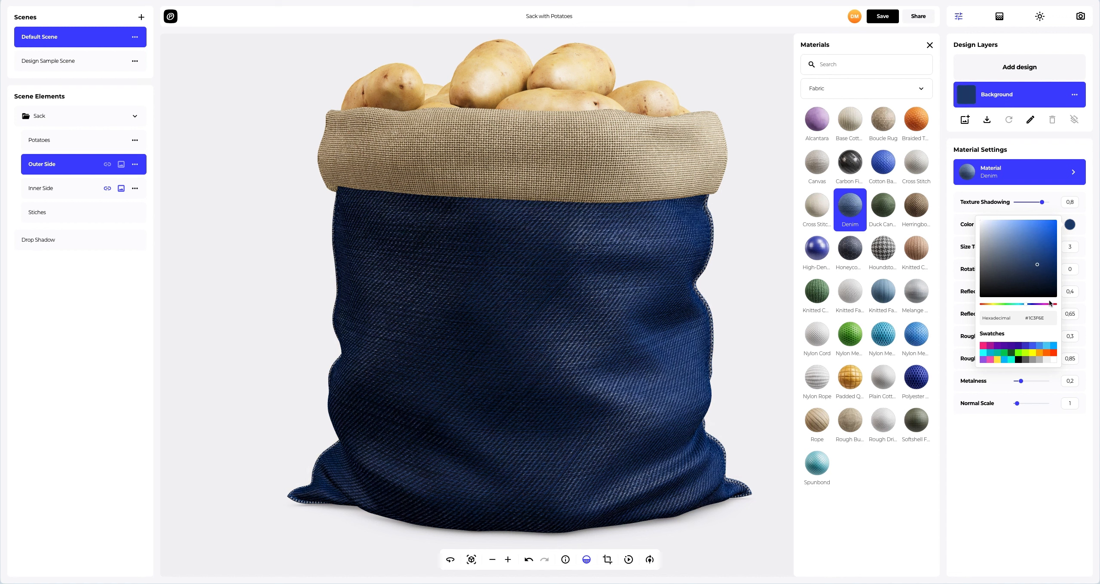
click(1048, 351)
click(1042, 354)
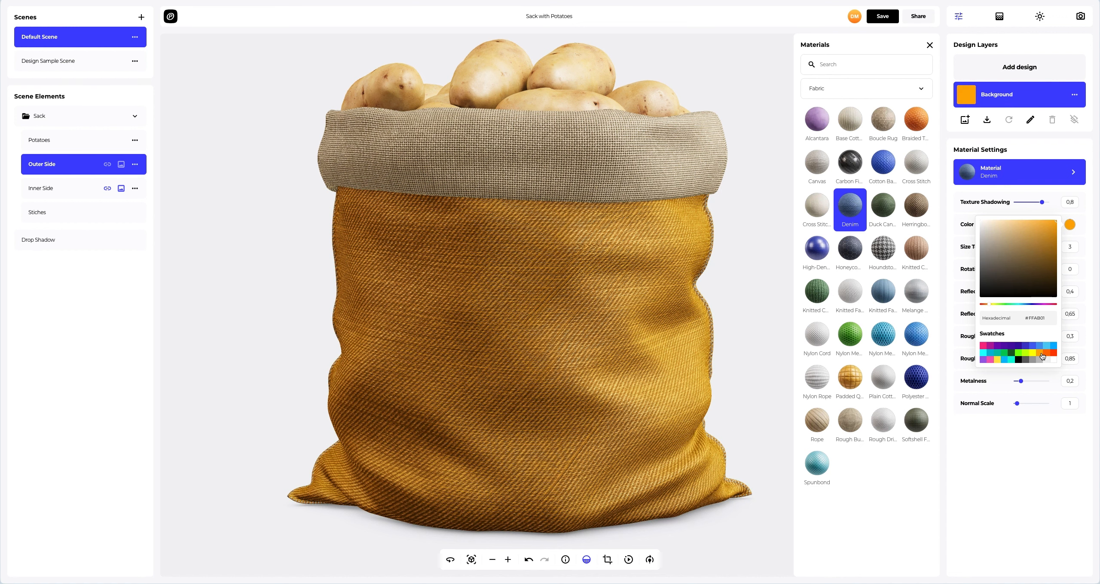
click(1040, 243)
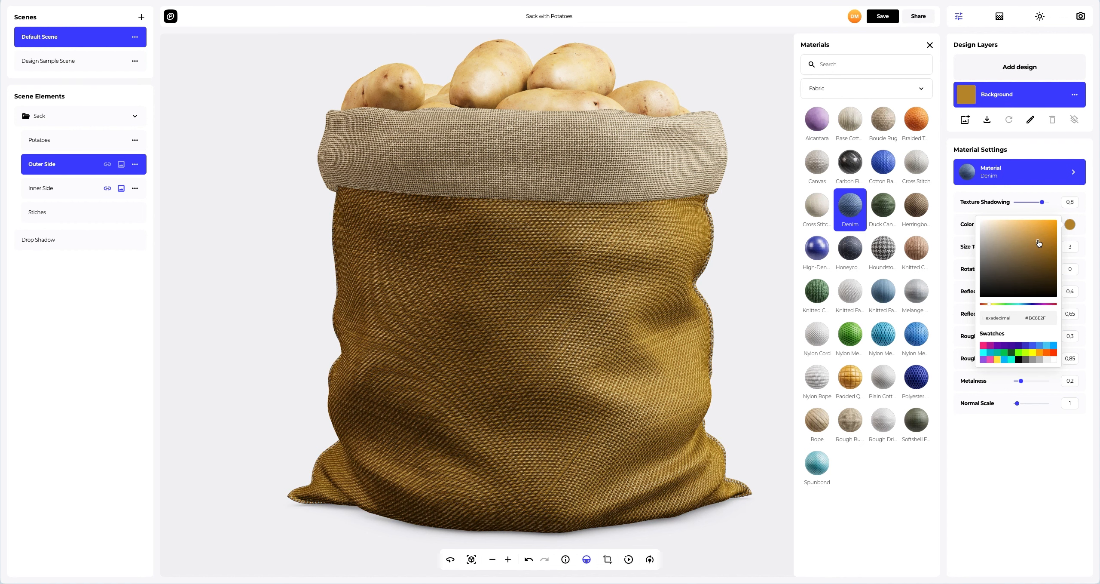
- Apply the Rough Burlap material to the outer side, set its texture size to 14, and close the library
click(853, 419)
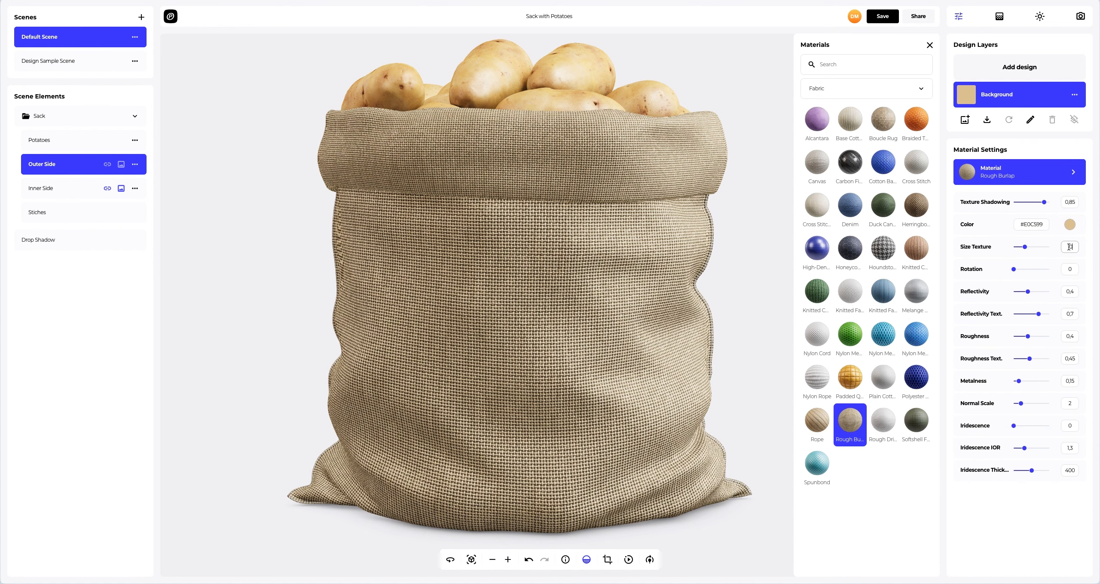
text(14)
click(930, 45)
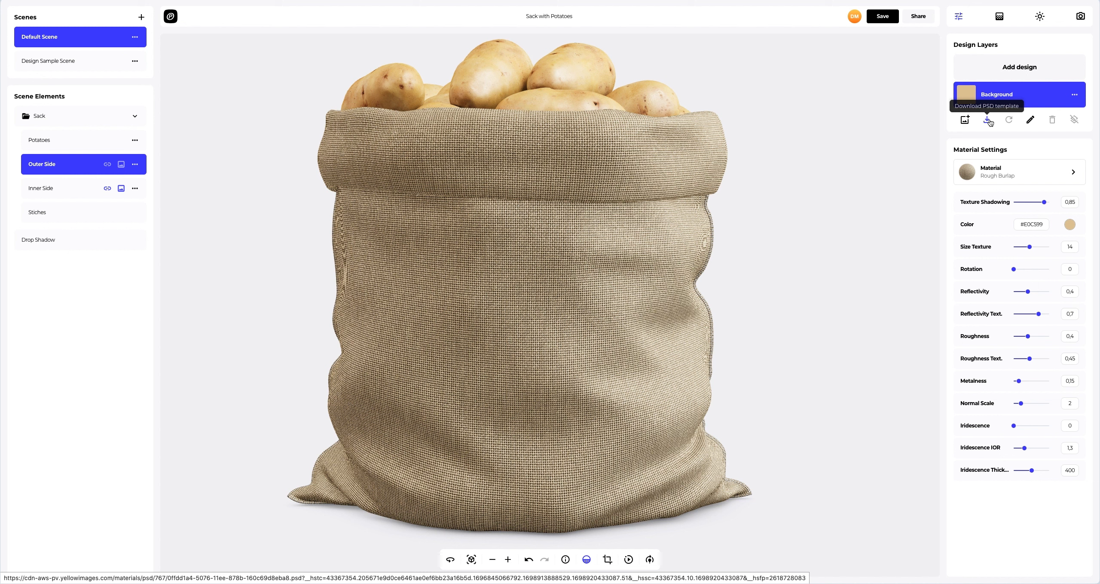
- Add the potatoe_stripes.png image as a design layer on the outer side
click(1016, 66)
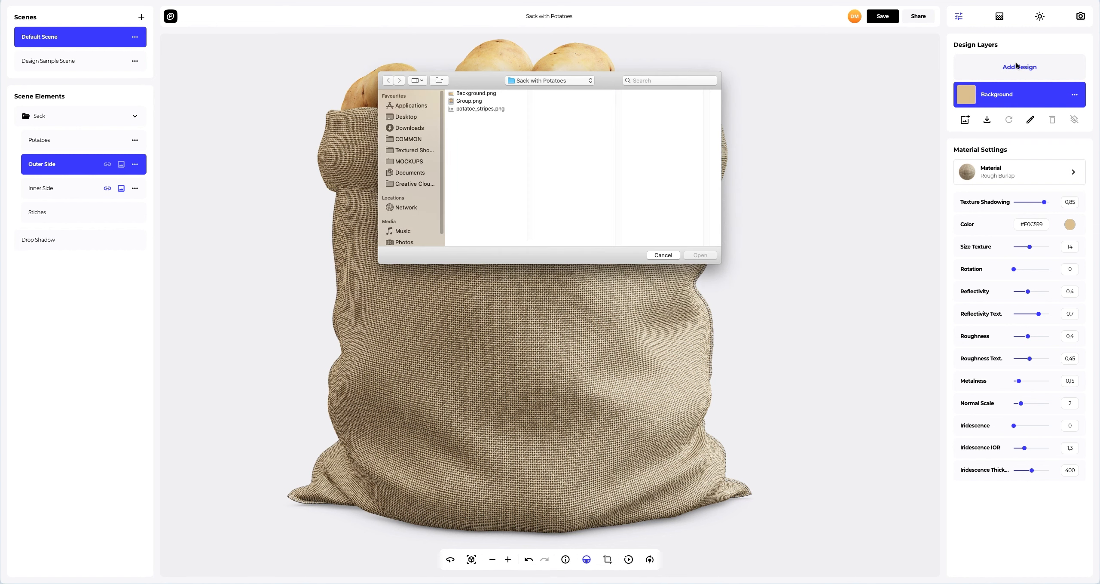
click(472, 109)
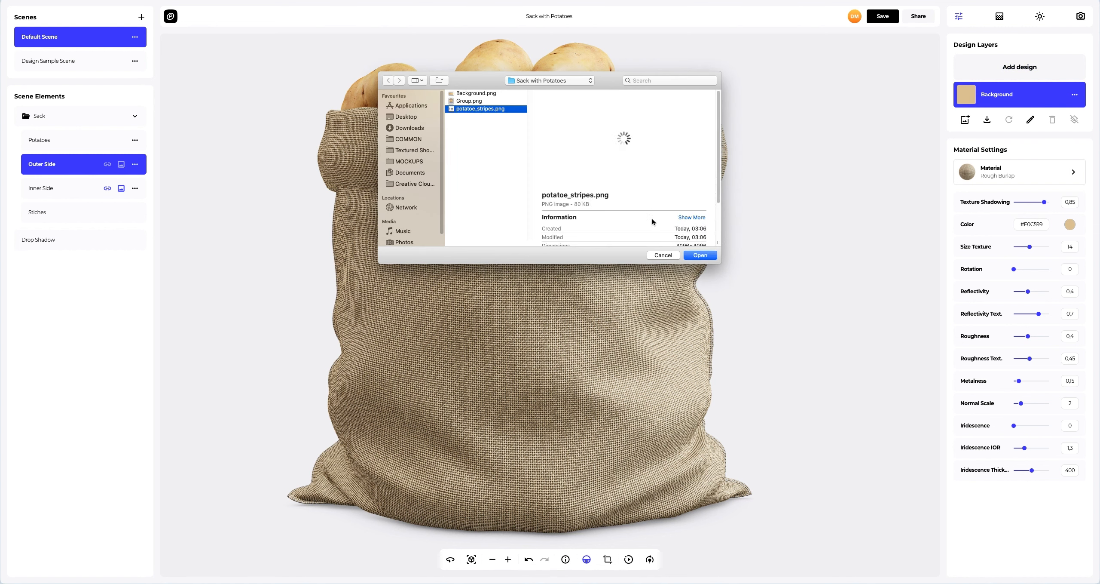
click(701, 255)
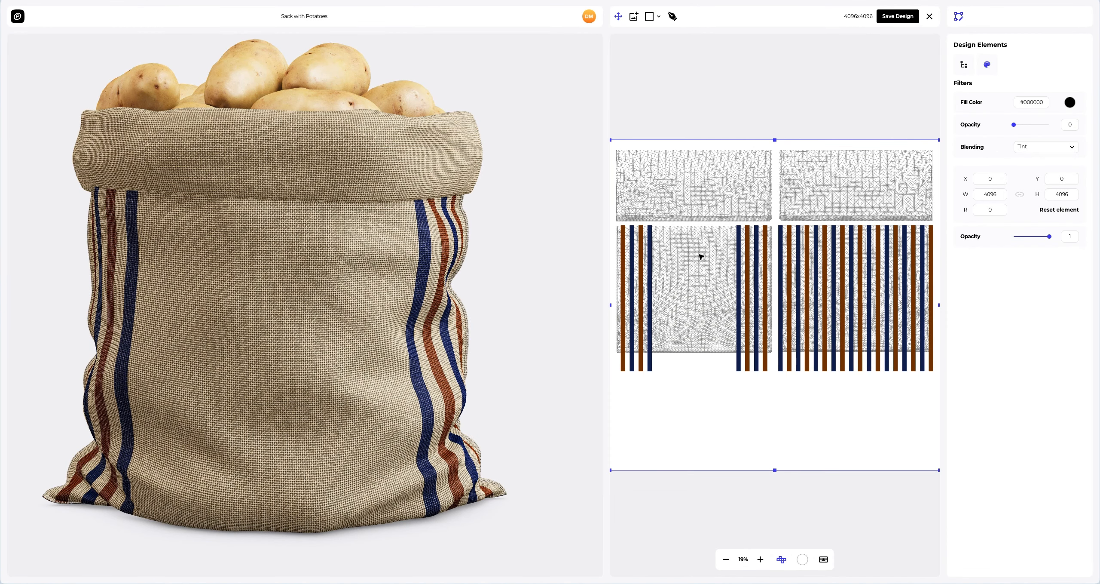
- Nudge the stripes design to about X -5, Y -5 on the texture map and save the design
drag(456, 256, 479, 256)
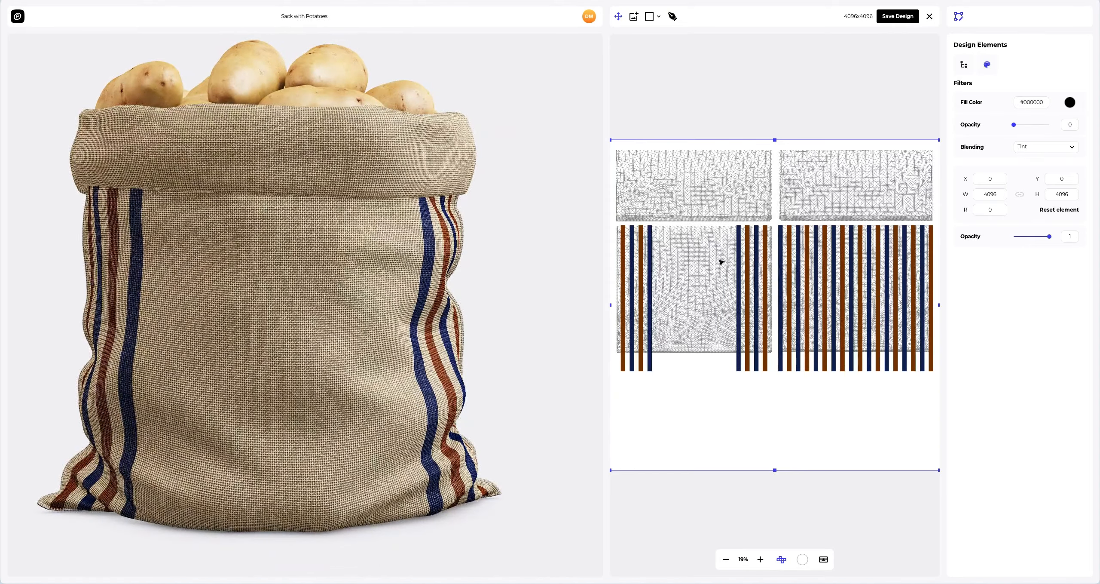
mouse_move(756, 269)
mouse_down()
mouse_move(706, 262)
mouse_move(756, 269)
mouse_up()
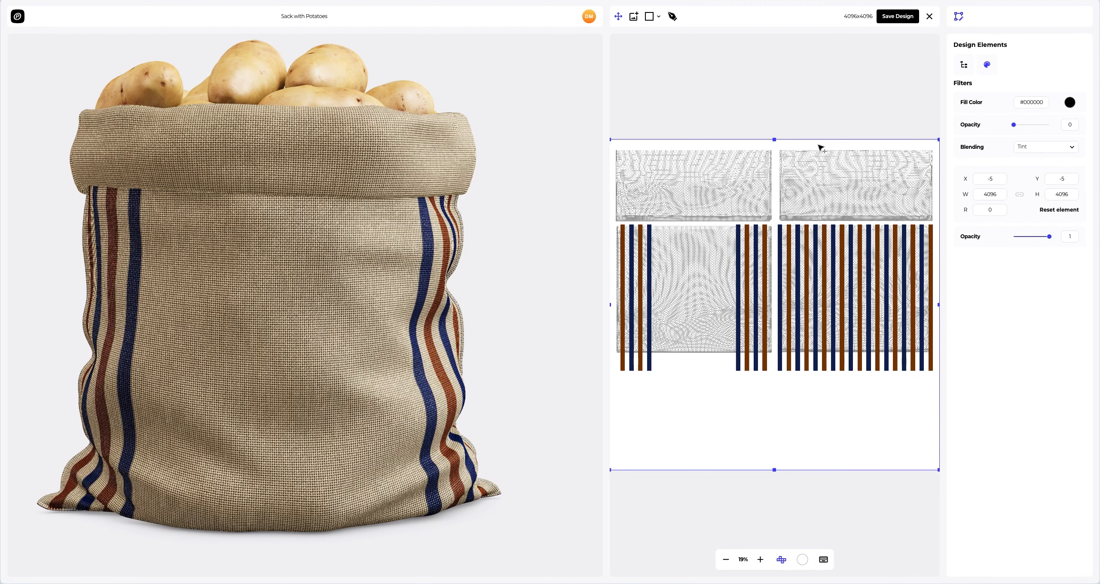
click(895, 18)
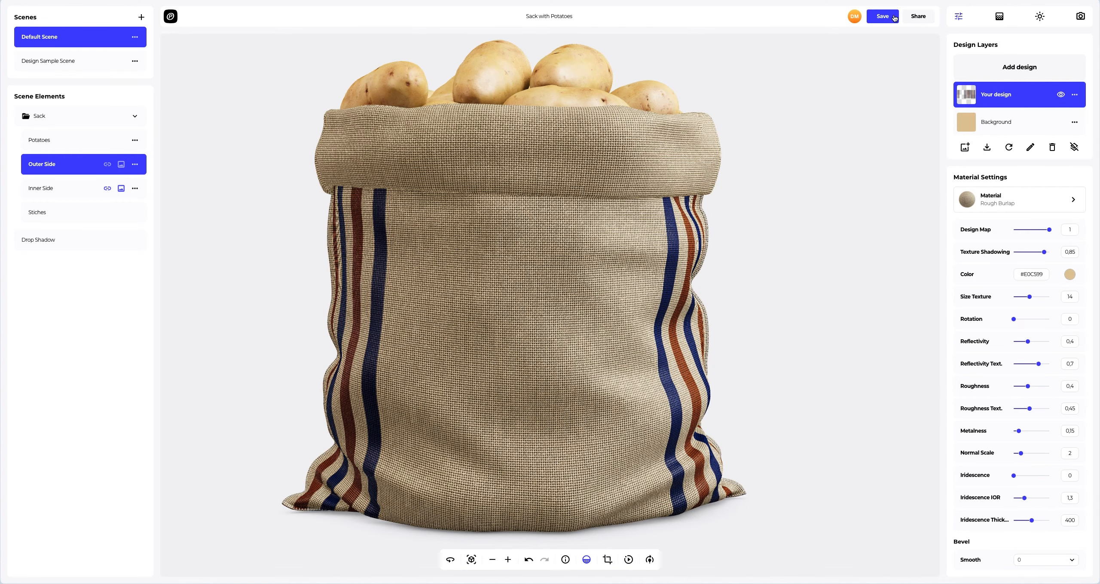
- Add the Group.png label image as another design layer on the outer side
drag(617, 266, 596, 252)
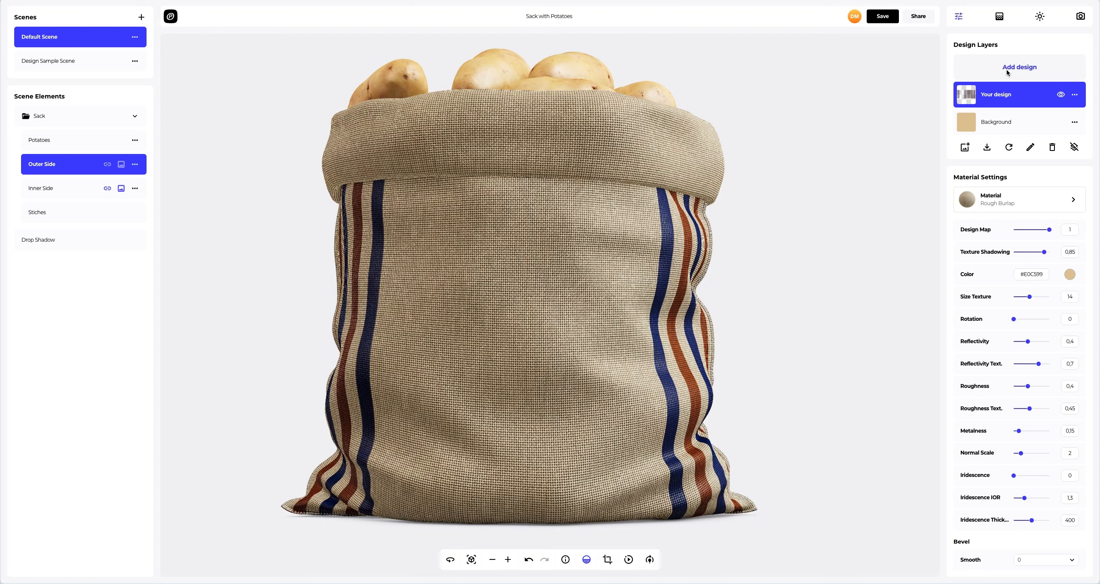
click(1006, 69)
click(474, 101)
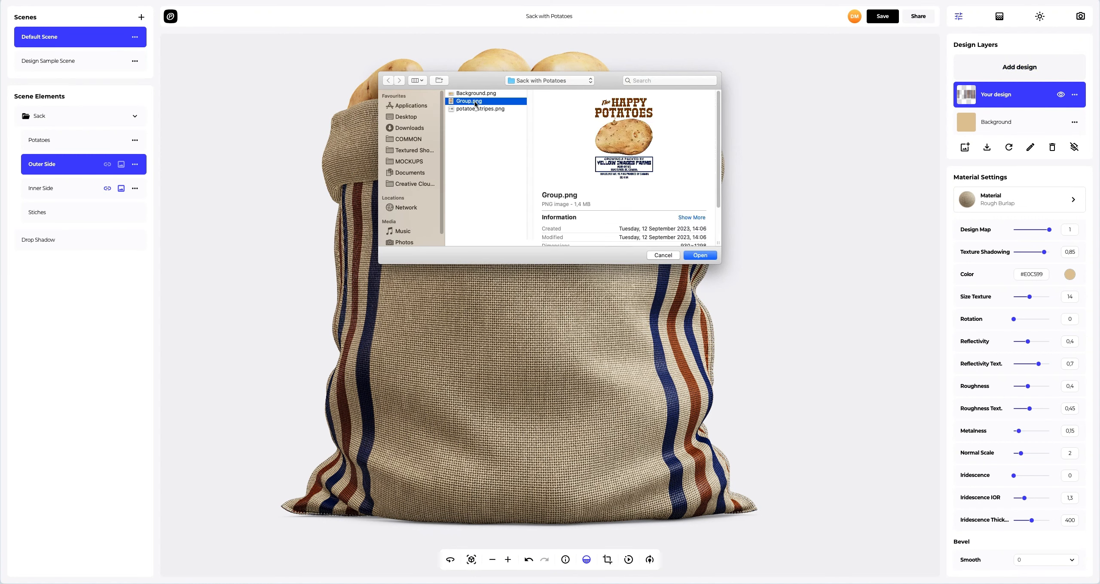
click(700, 255)
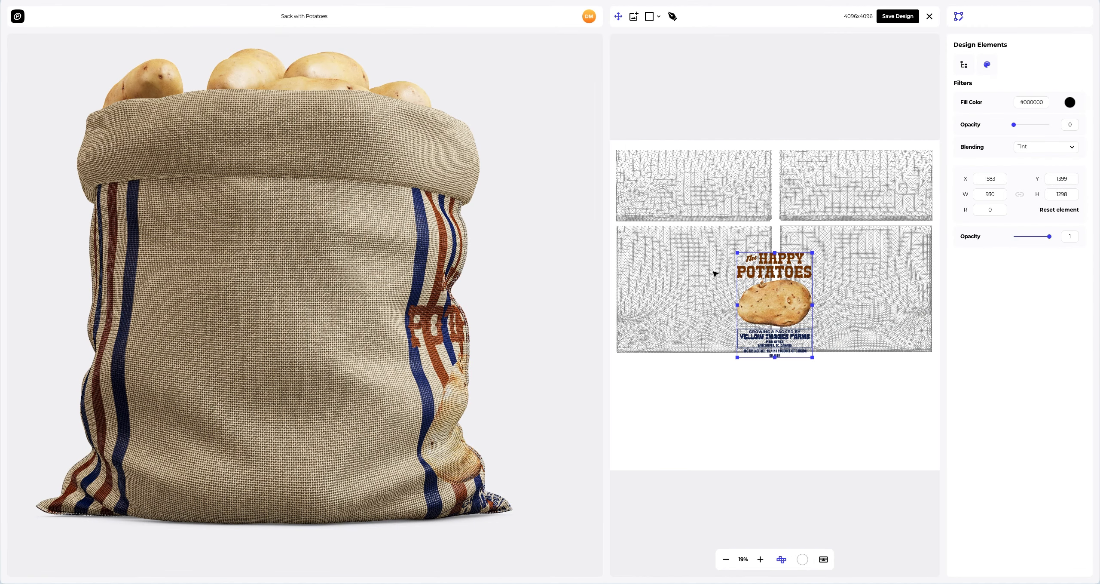
- Place the label on the sack's front panel at about X 602, Y 1100, scale it to about 887 × 1238, and save
drag(777, 306, 698, 285)
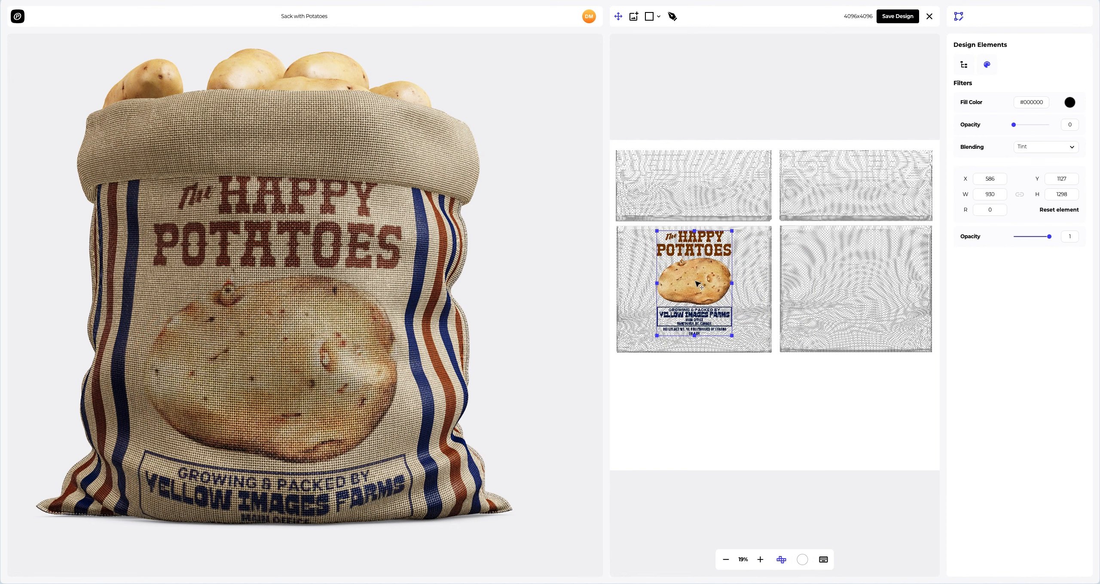
drag(732, 337, 728, 330)
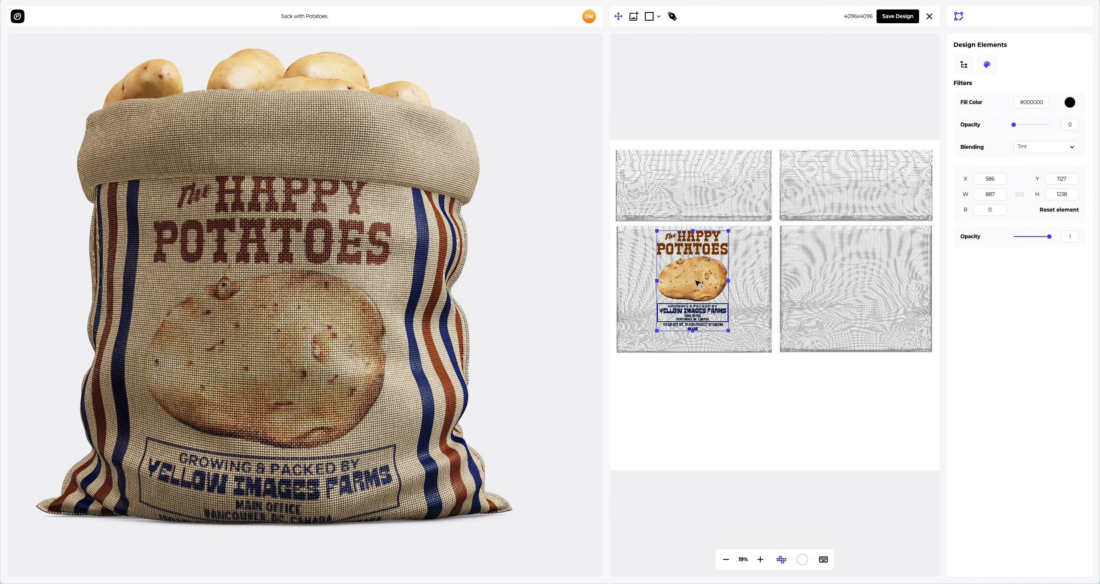
drag(699, 284, 700, 282)
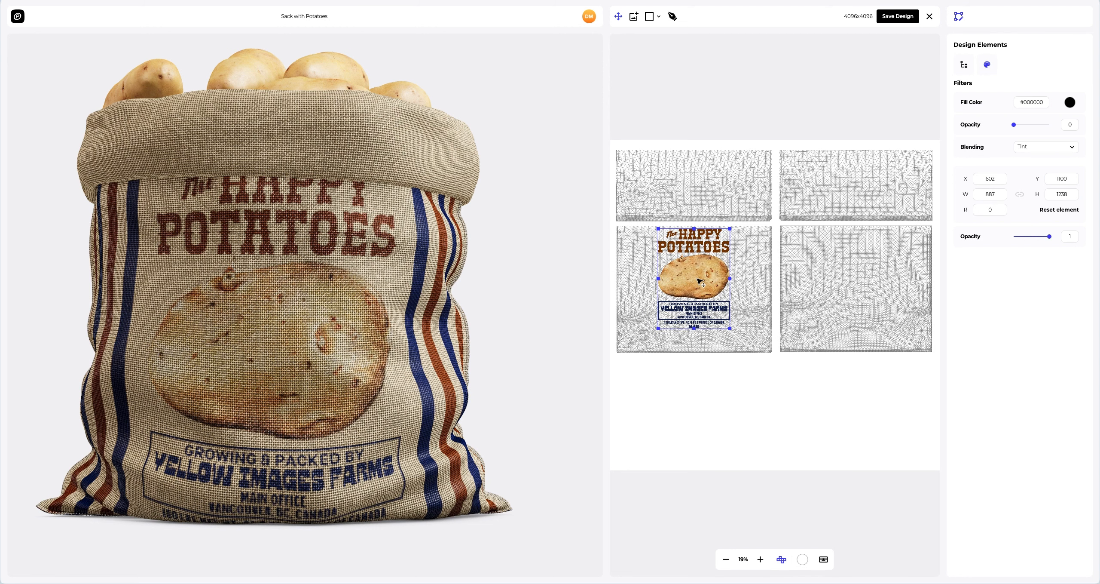
click(894, 18)
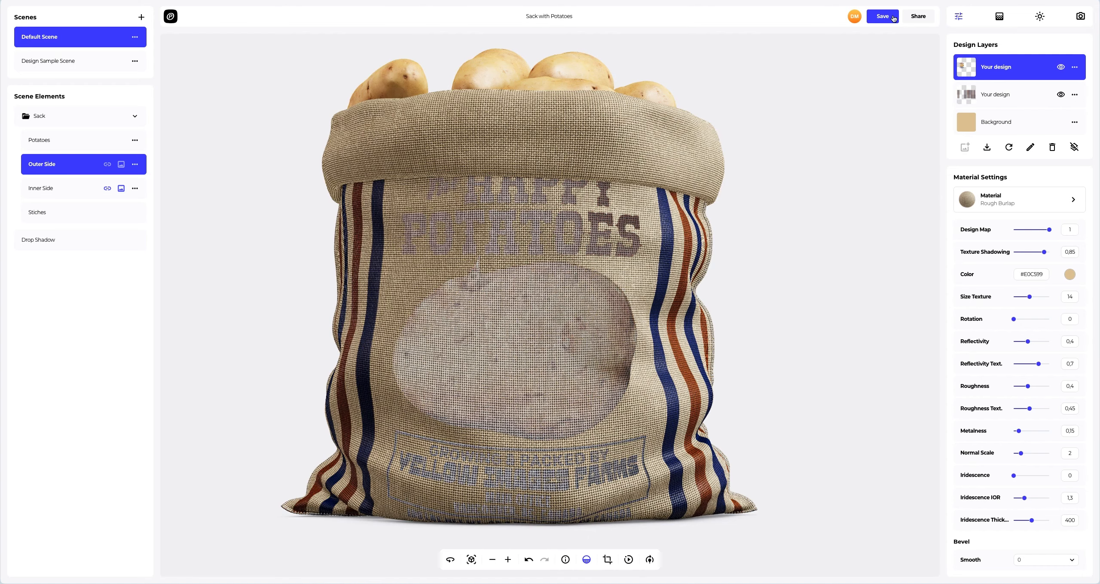
- Lower the outer side's Texture Shadowing to 0.4
drag(715, 291, 175, 285)
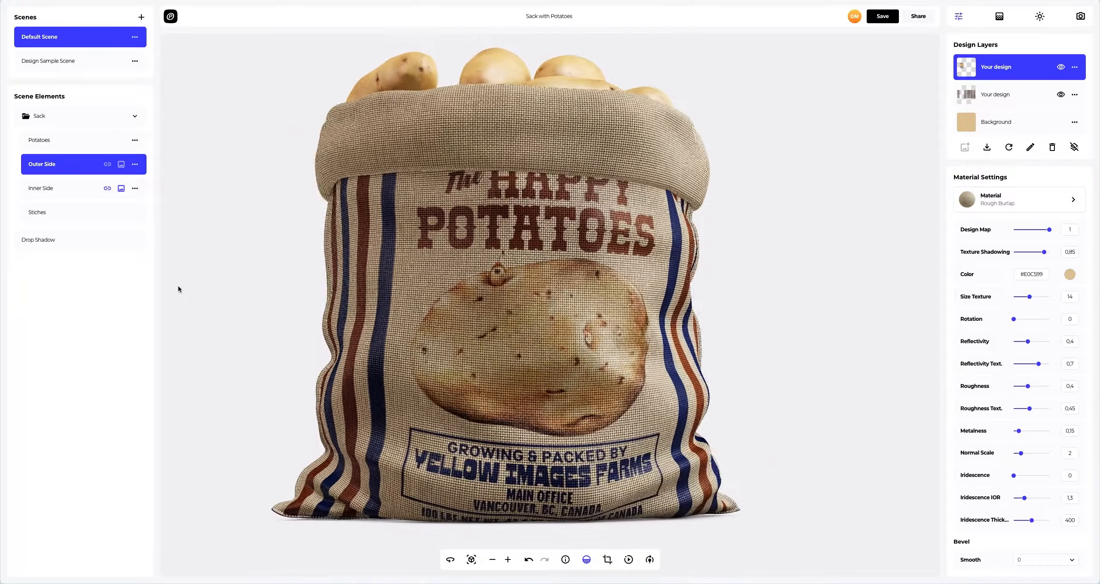
scroll(647, 193, up, 3)
scroll(646, 193, up, 2)
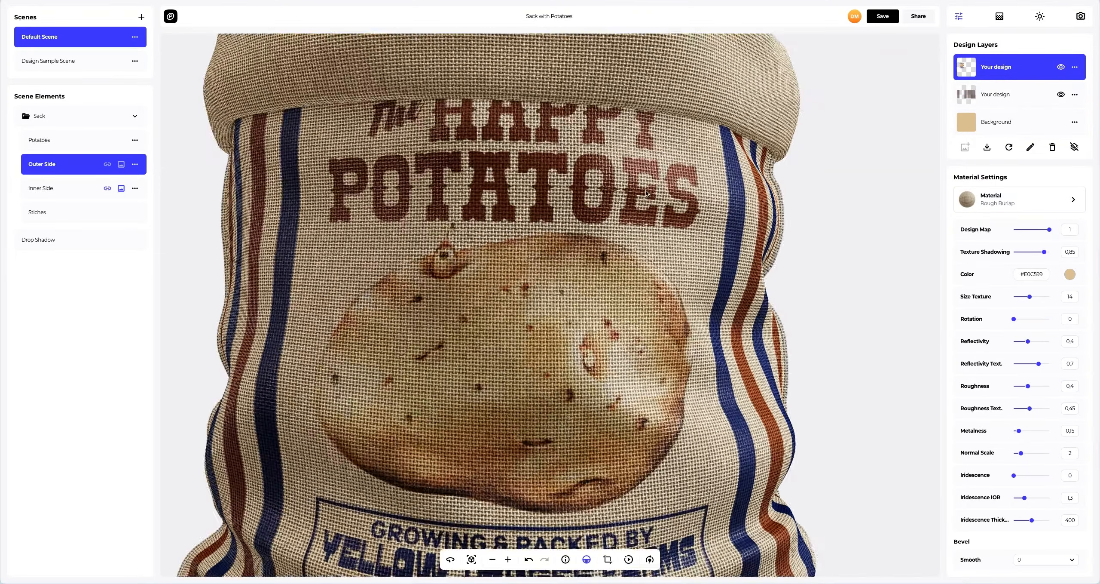
scroll(624, 231, up, 3)
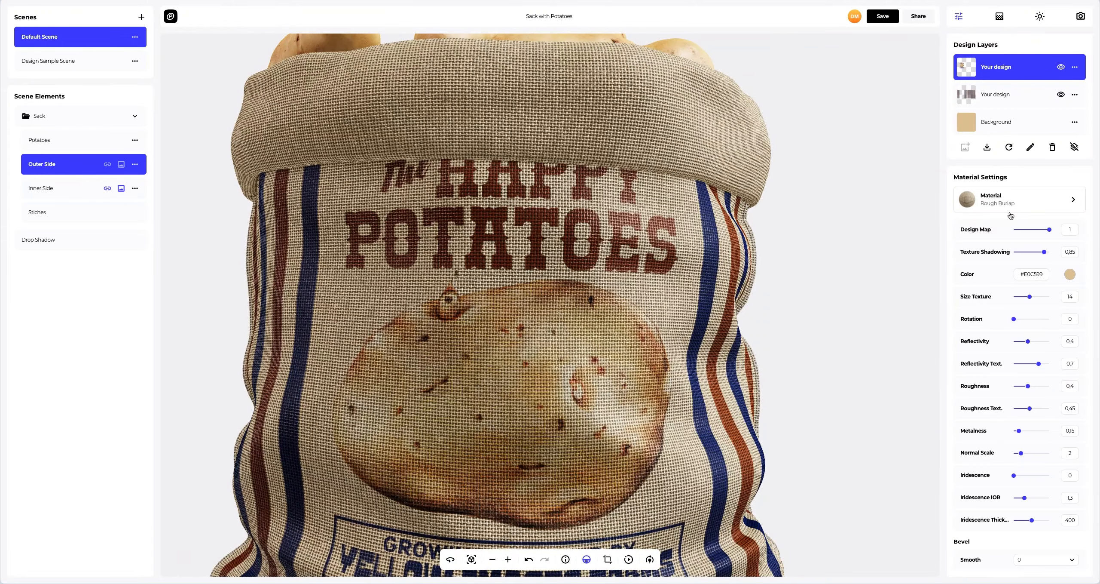
drag(1046, 255, 1030, 254)
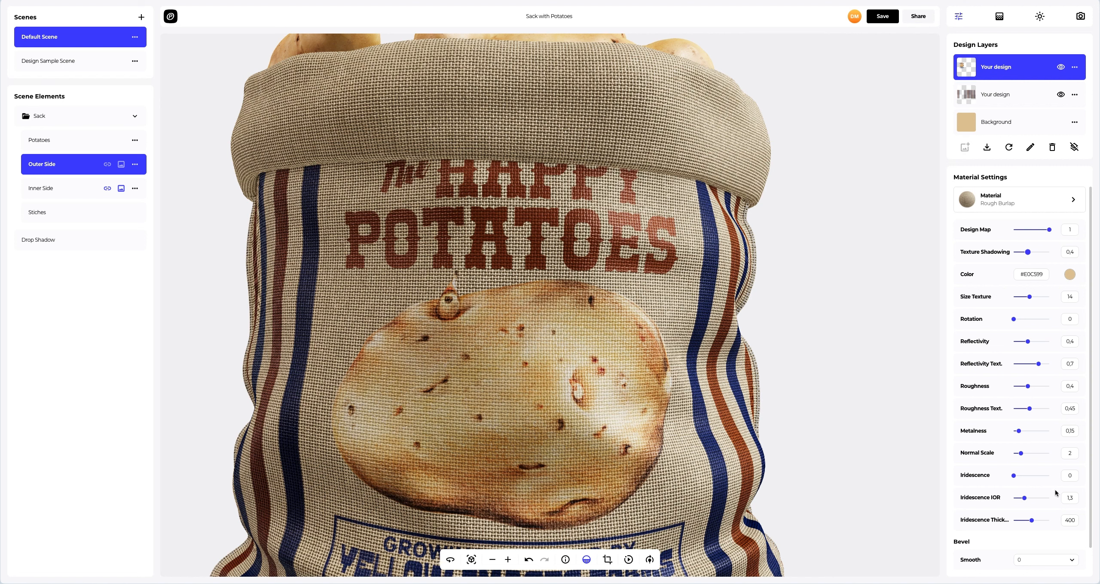
- Set the bevel Smooth to 1 and lower its Intensity to about 0.4
scroll(1060, 516, down, 1)
click(1064, 533)
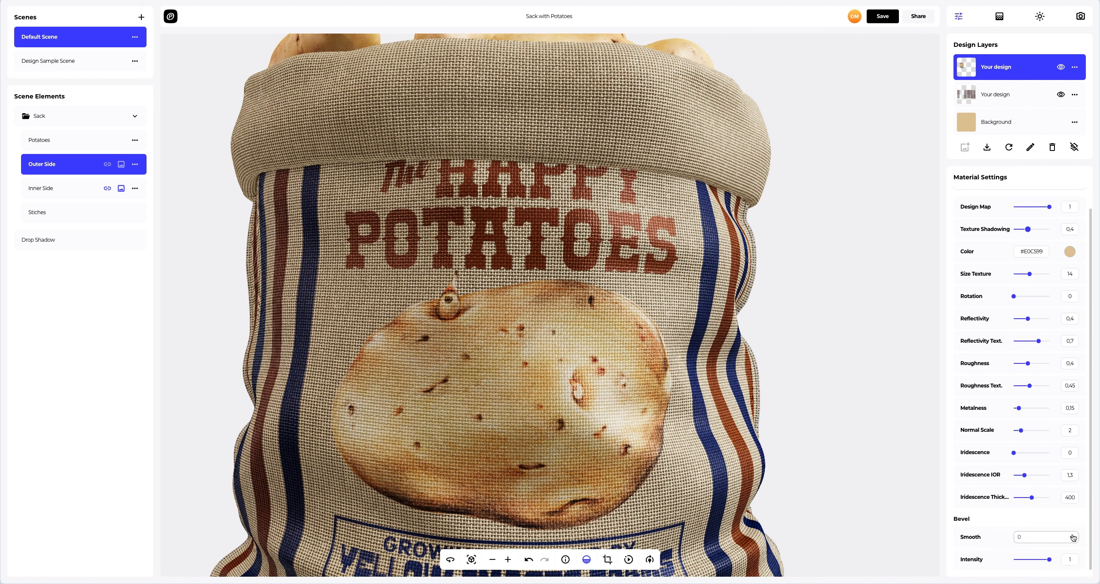
click(1046, 441)
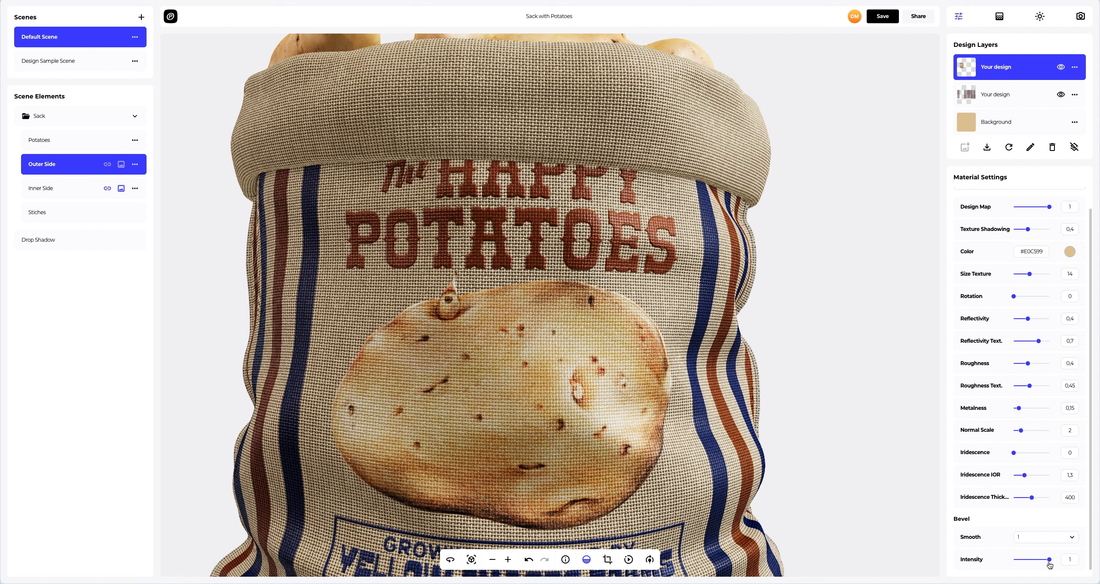
drag(1050, 559, 1041, 559)
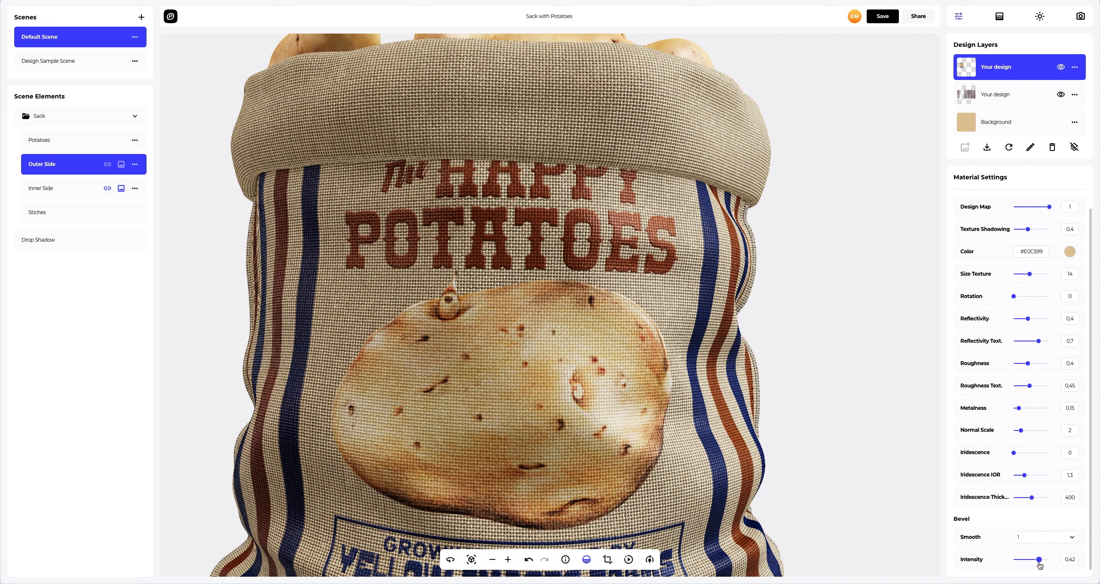
scroll(825, 457, down, 5)
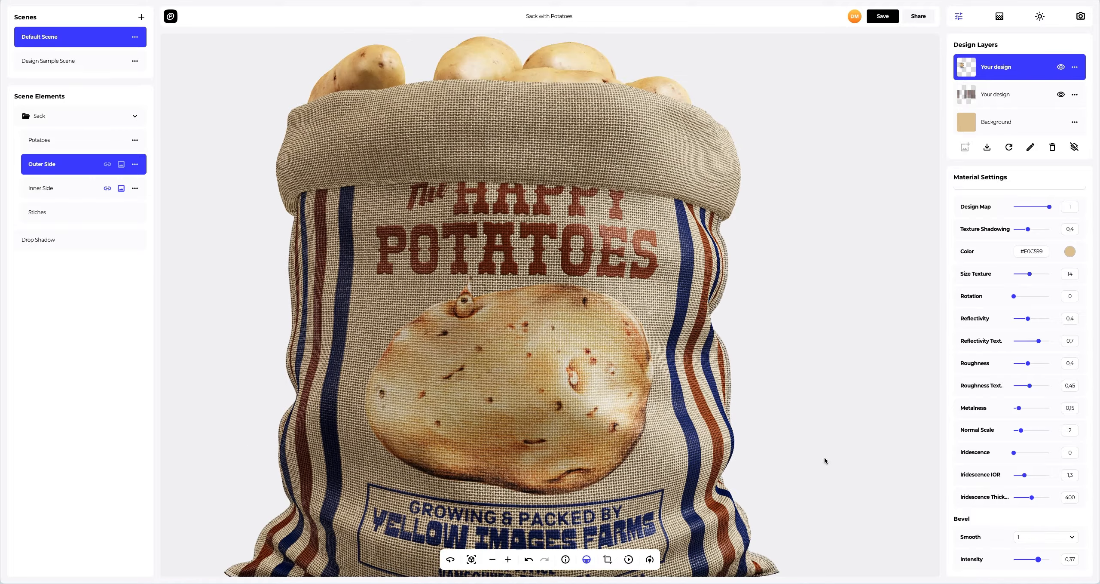
- Zoom out and set the scene background to a solid olive colour, #AFAF3A
drag(682, 390, 681, 408)
scroll(681, 408, down, 2)
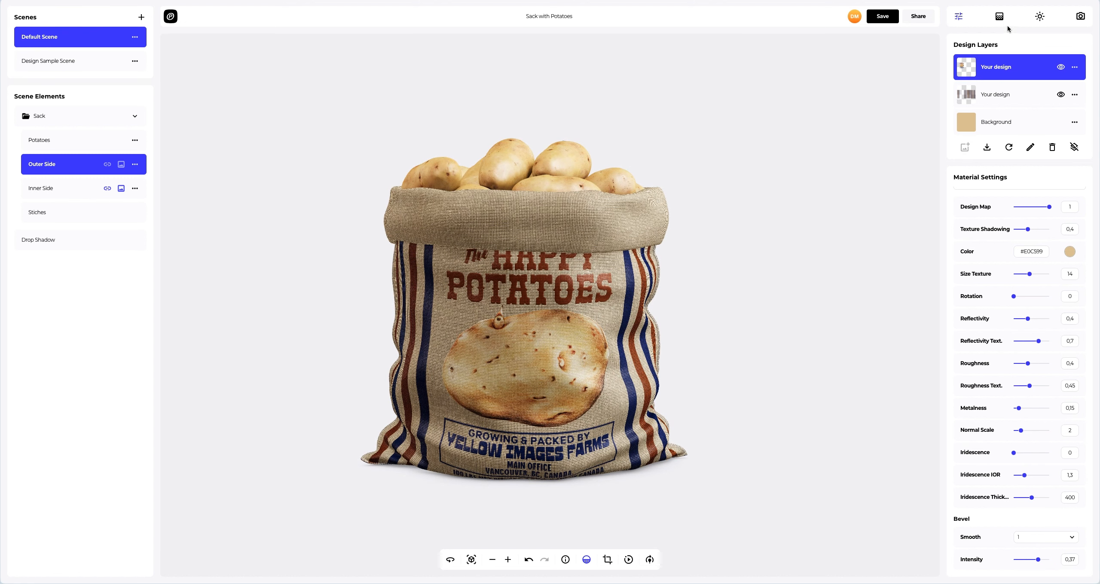
click(1000, 17)
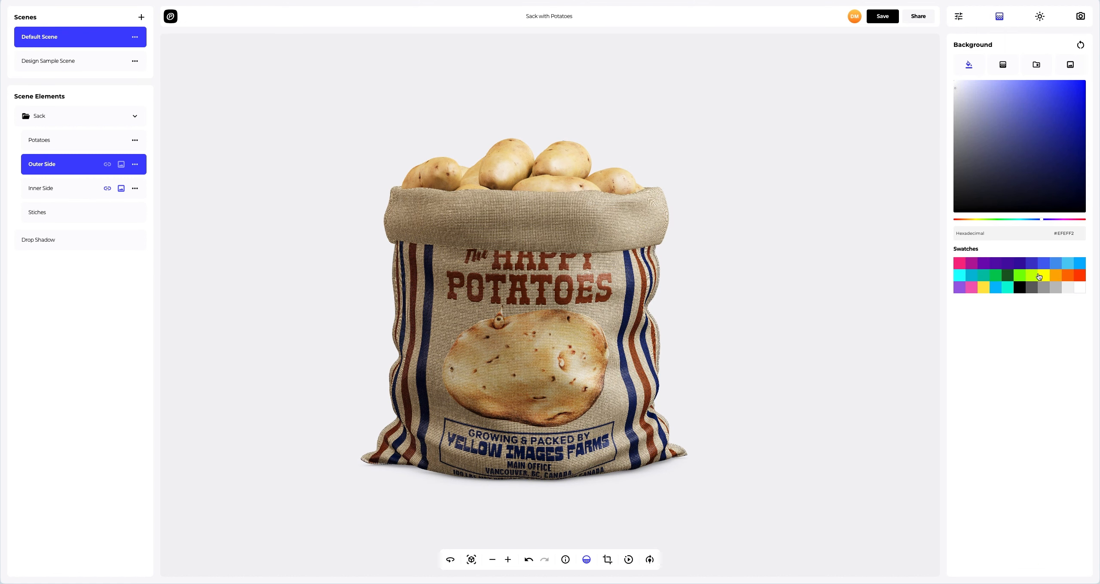
click(1039, 276)
drag(1027, 180, 1043, 124)
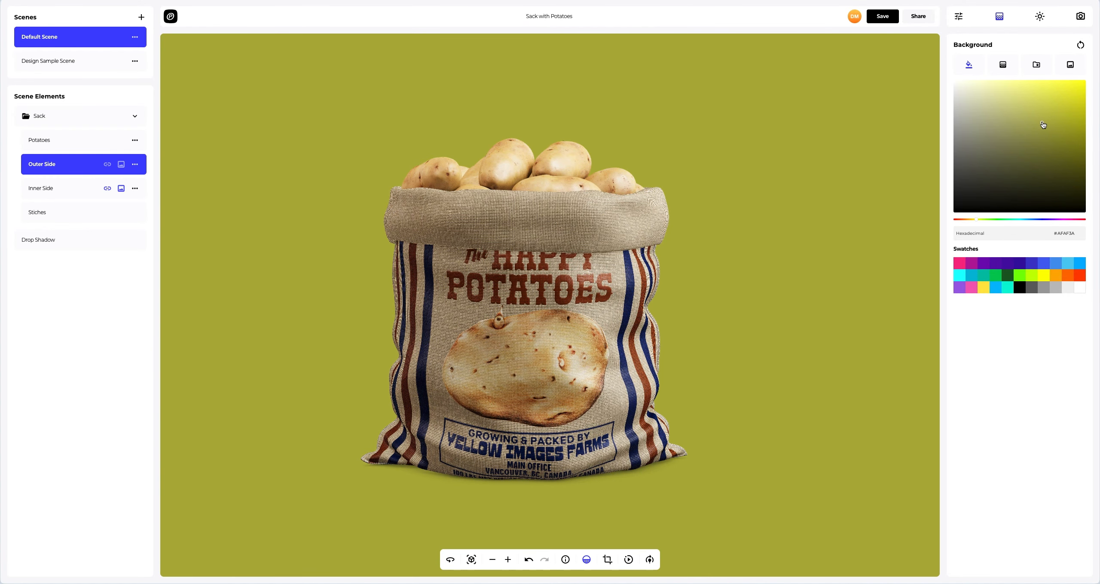
- Switch the background to a radial gradient from #FFAB01 to #000000
click(1003, 66)
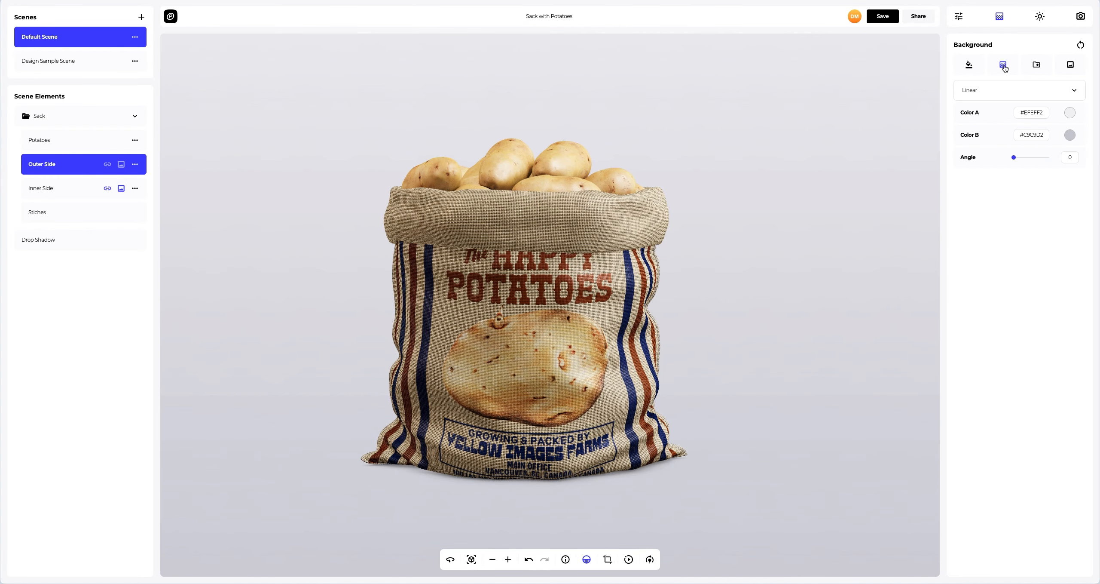
click(1070, 114)
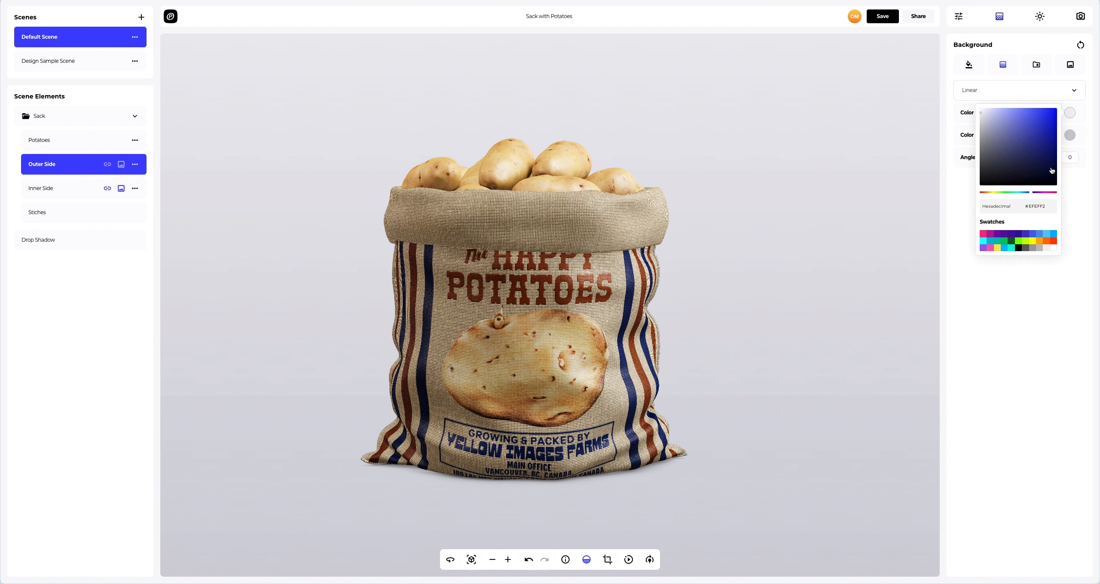
click(1039, 239)
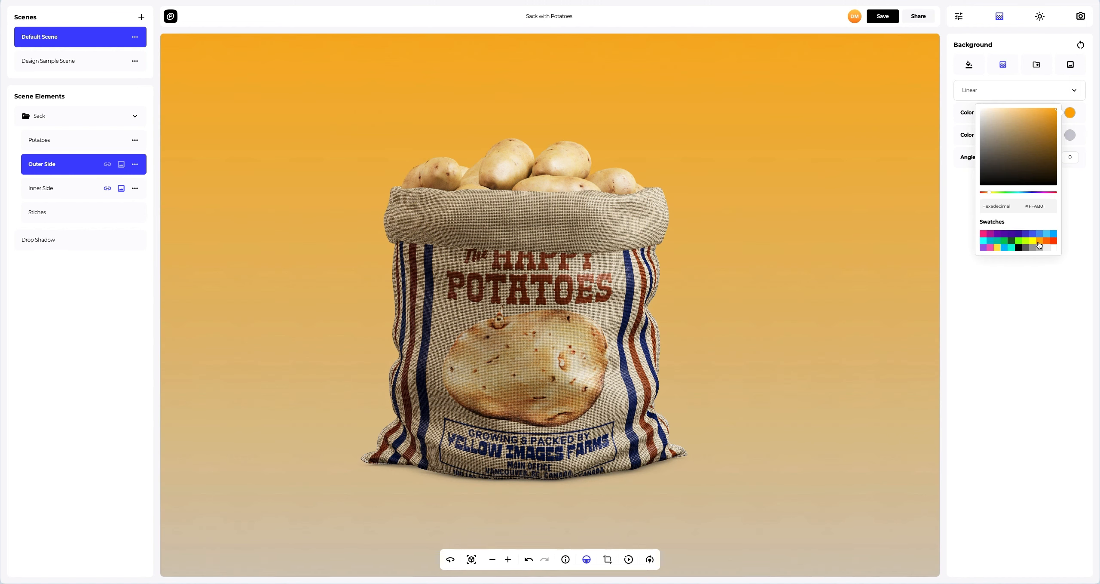
click(1071, 136)
click(1019, 270)
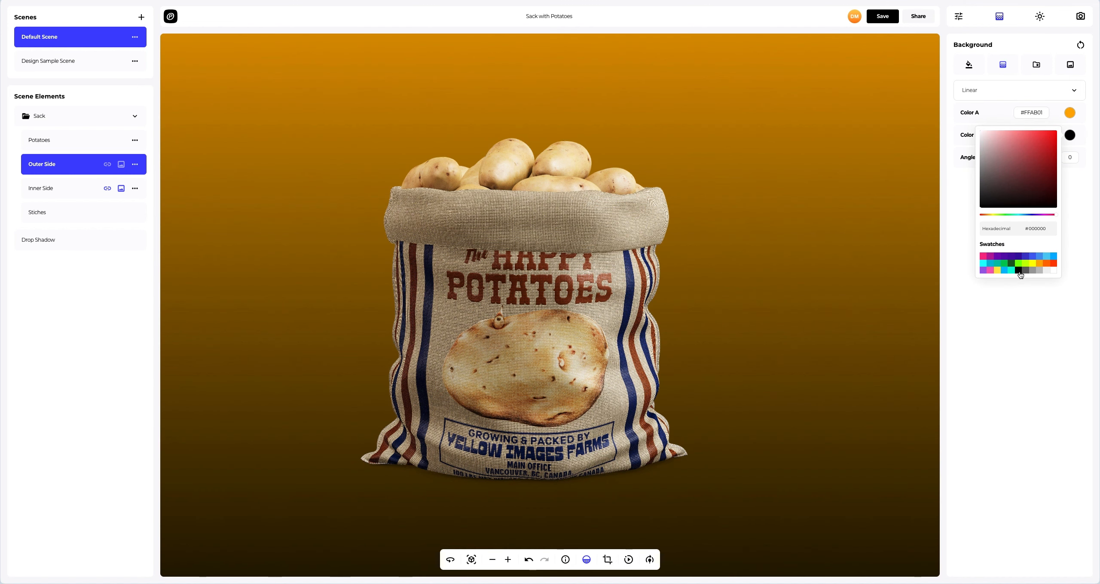
click(969, 264)
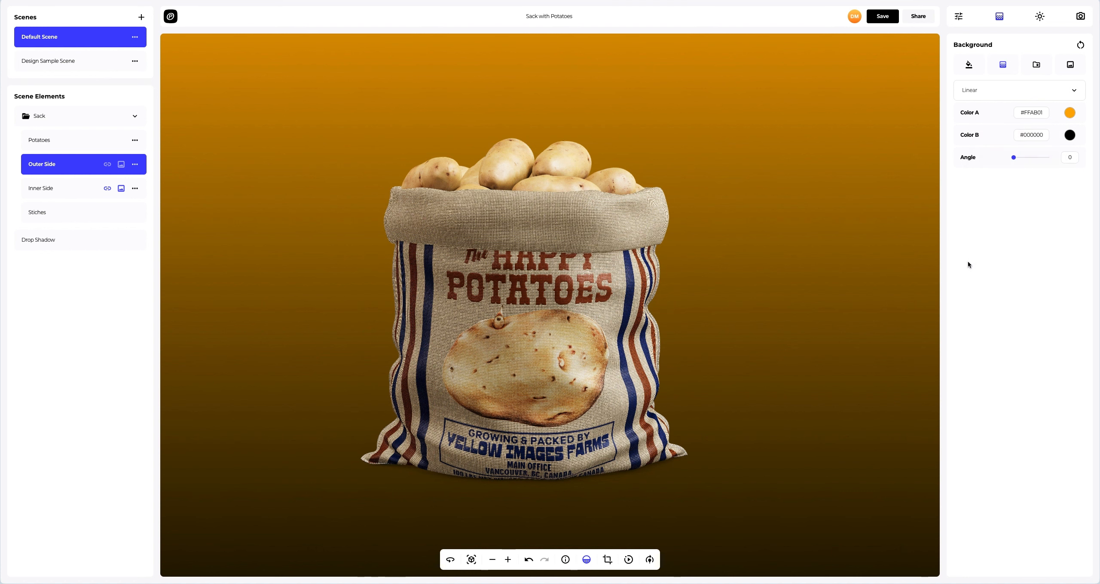
click(988, 90)
click(977, 117)
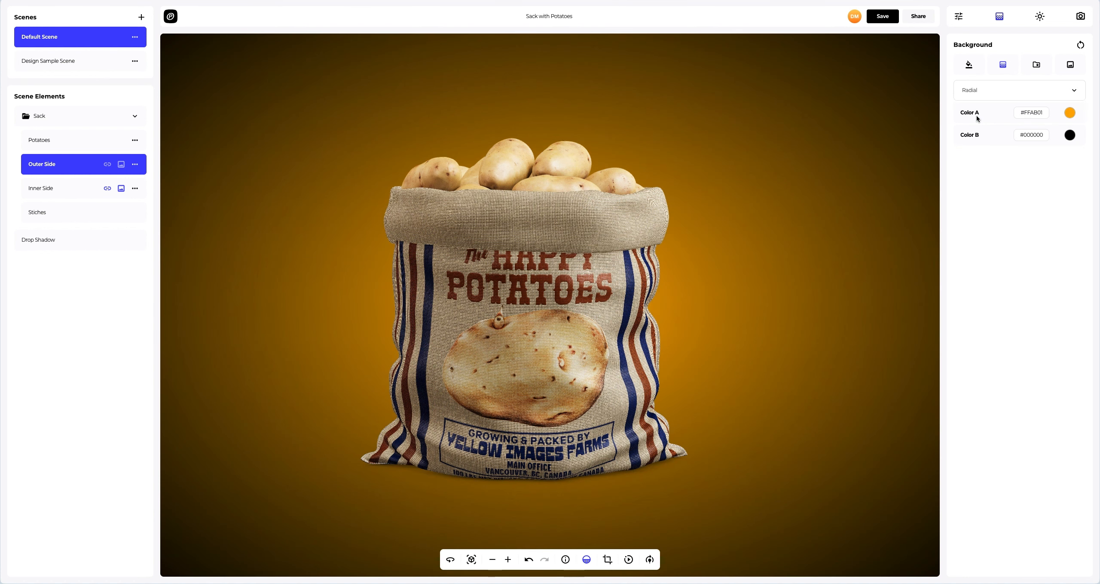
- Try several preset background images, ending with the blue-pink gradient preset
click(1037, 65)
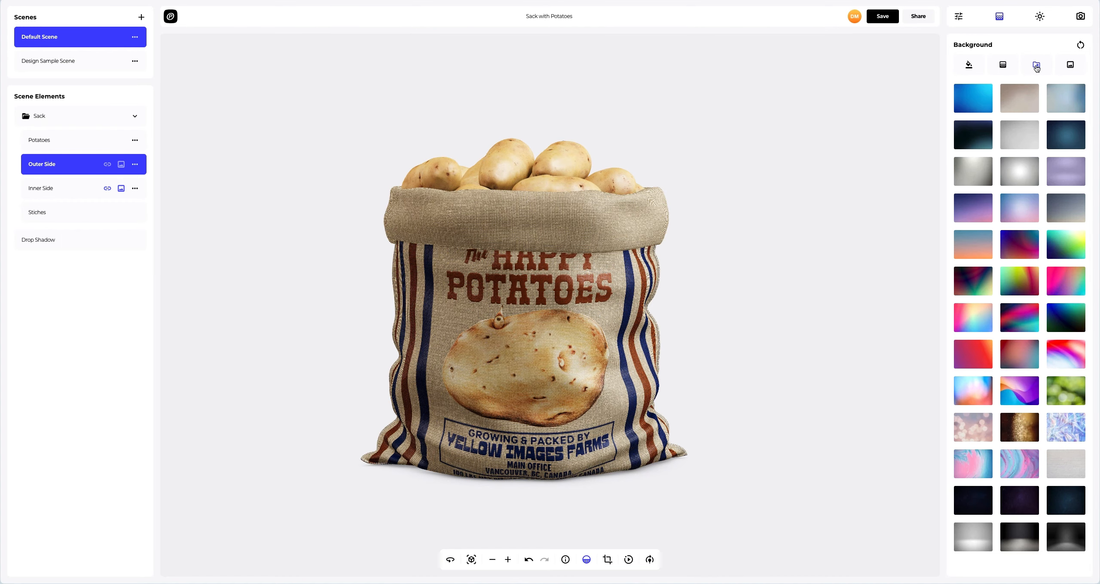
click(1022, 93)
click(973, 134)
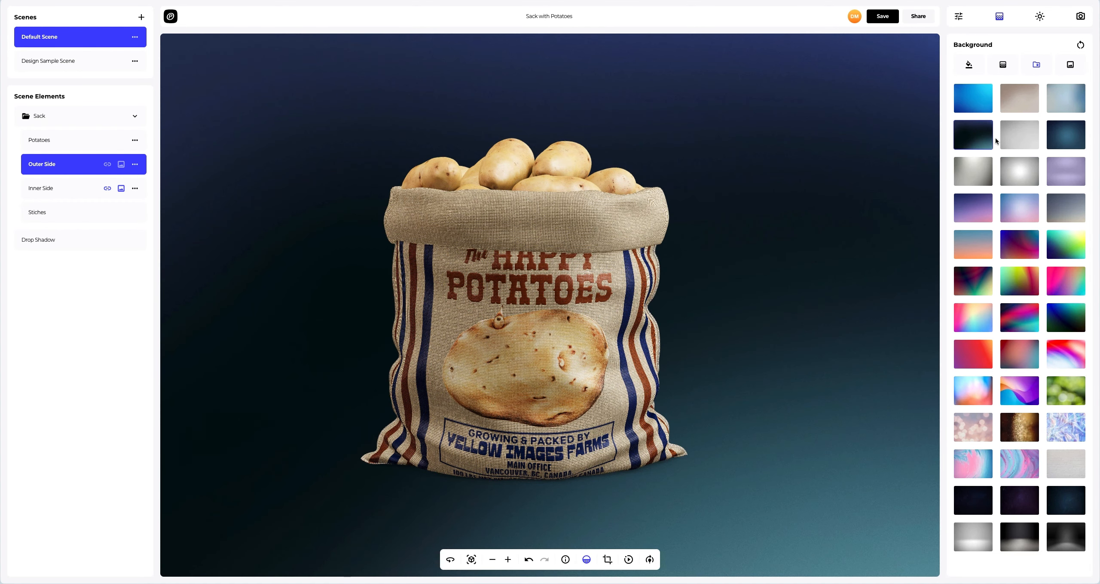
click(1068, 140)
click(1028, 210)
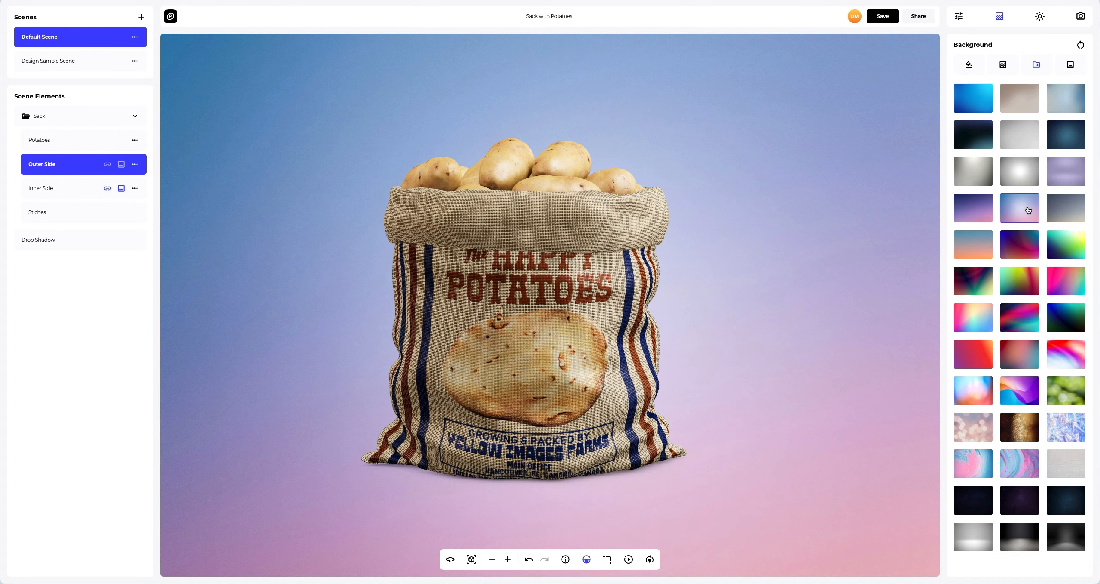
- Upload Background.png as the background image and turn off Frame Crop
click(1071, 65)
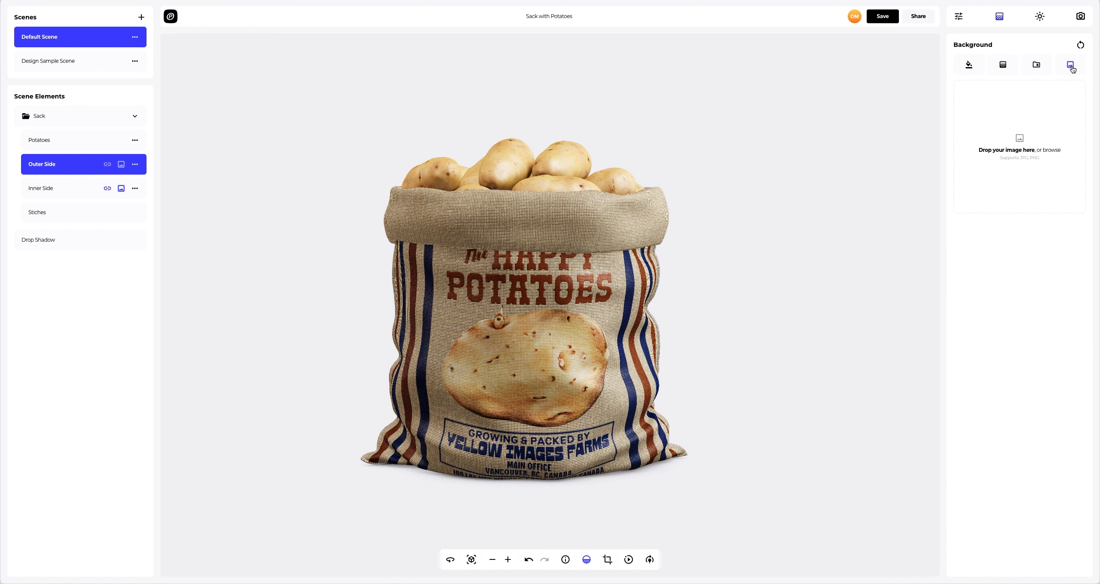
click(1020, 139)
click(479, 94)
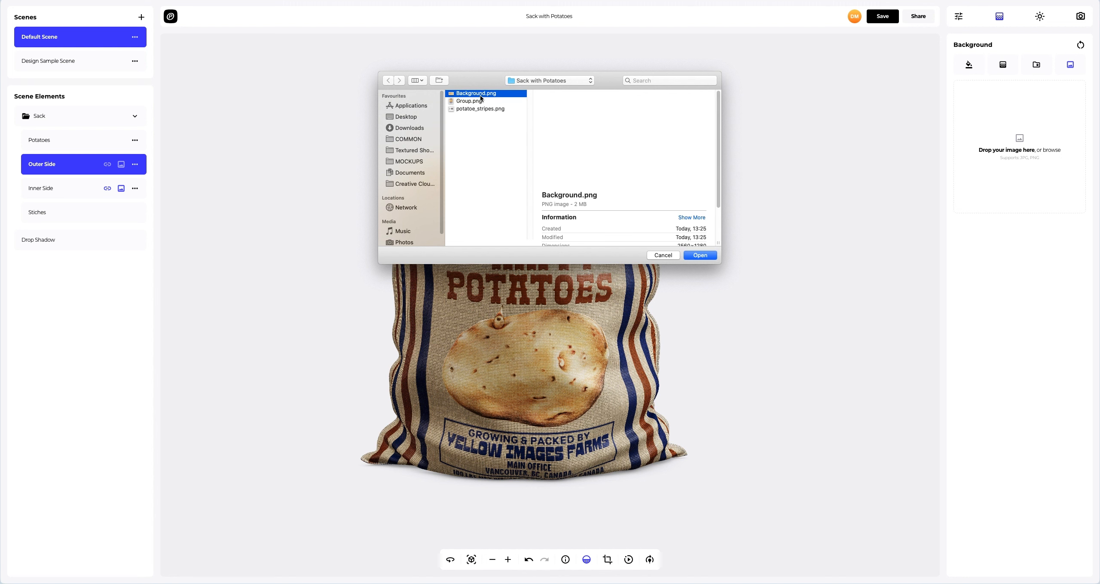
click(694, 253)
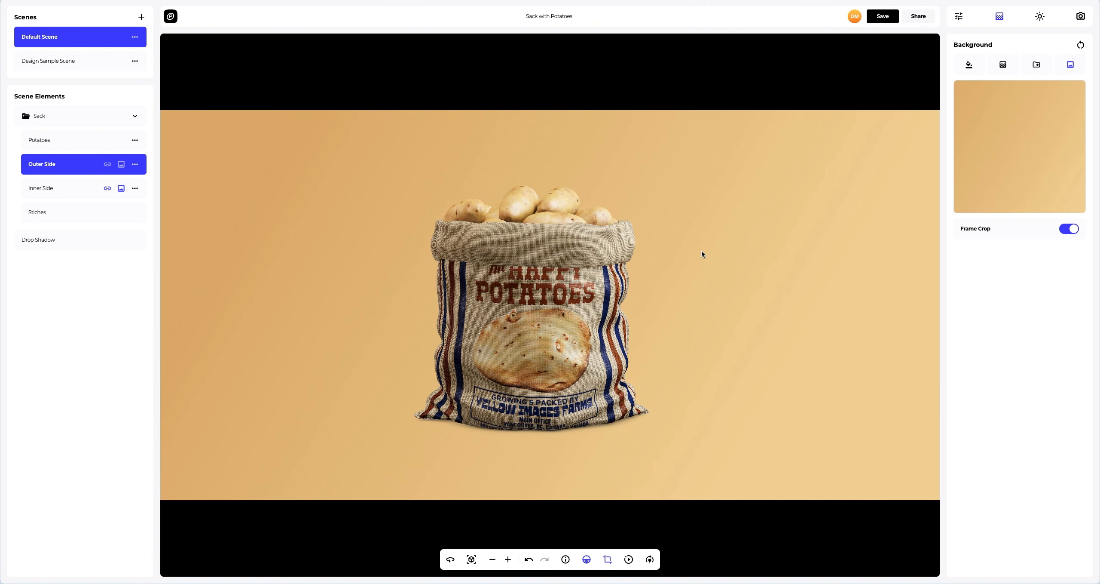
click(1069, 229)
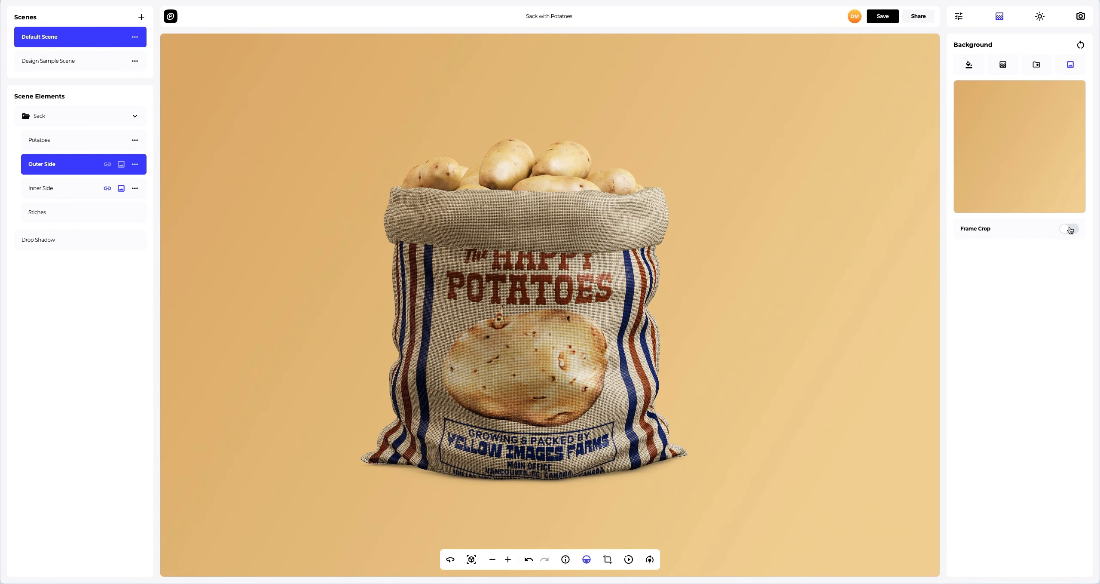
- Nudge the lighting rotation slider slightly to the right
click(649, 560)
drag(653, 537, 668, 535)
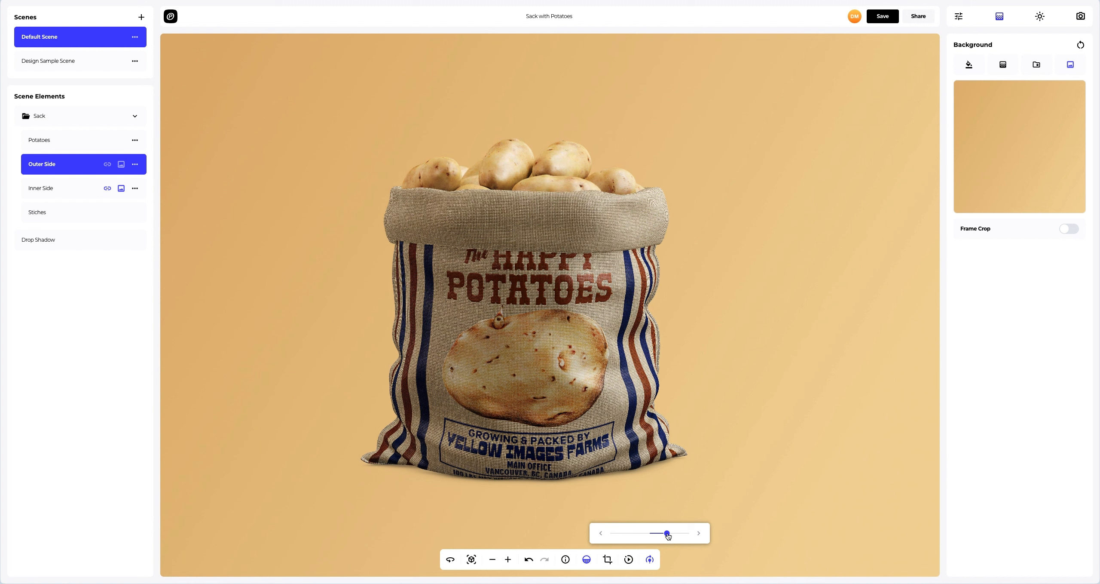
click(649, 559)
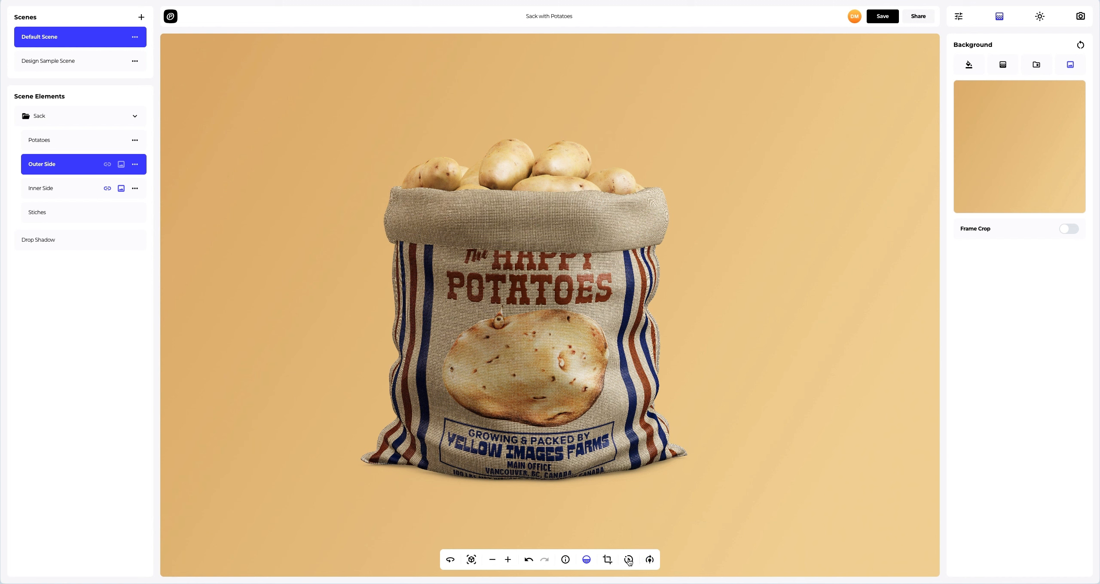
- Preview the sack's rotation with the turntable slider and close it
click(629, 559)
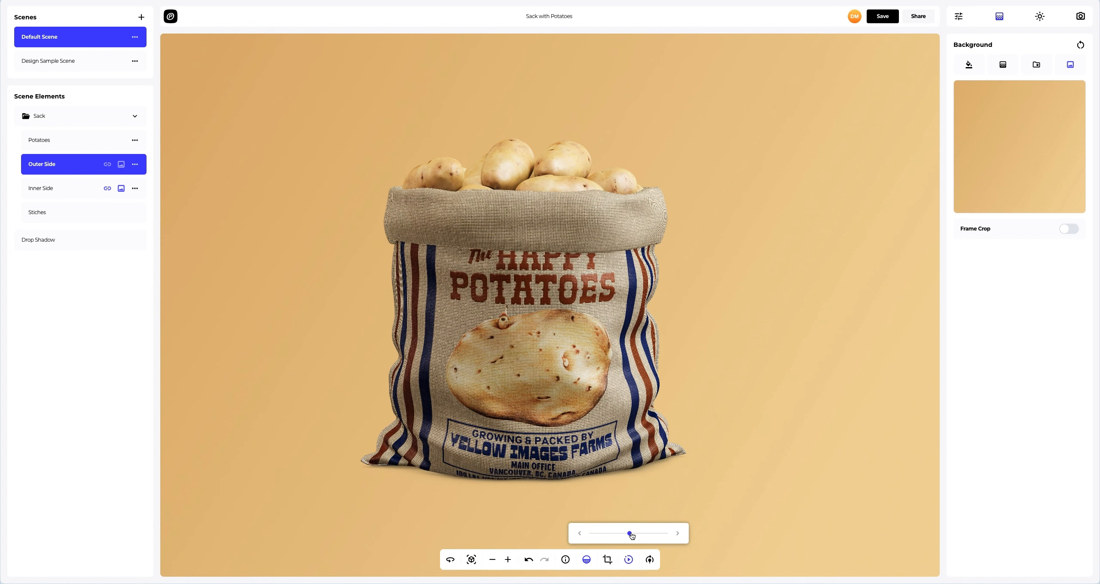
drag(631, 533, 638, 535)
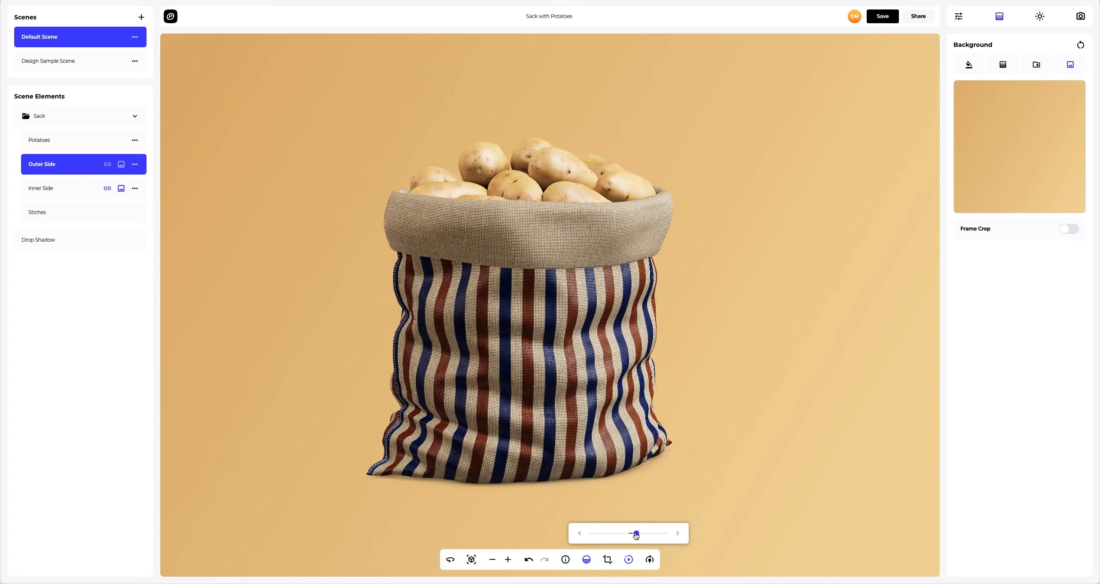
click(629, 559)
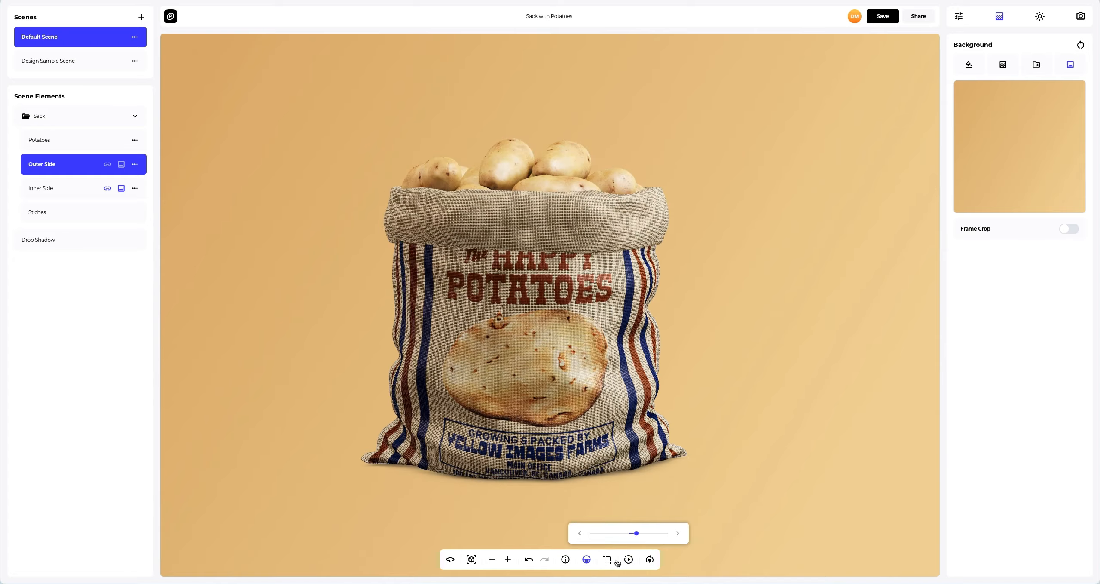
- Switch to another camera angle and save the project
click(473, 559)
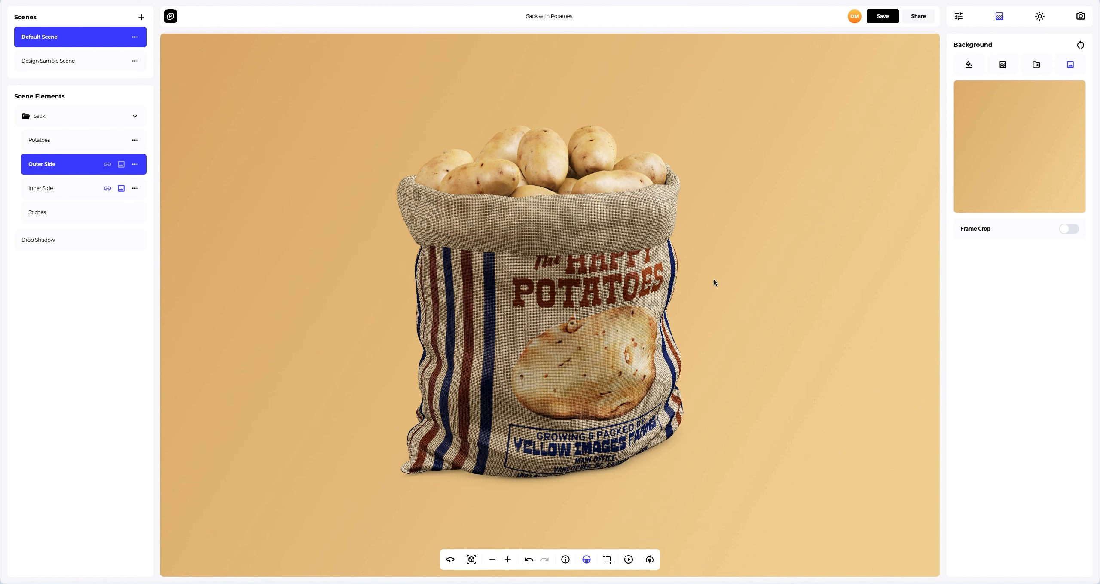
click(883, 17)
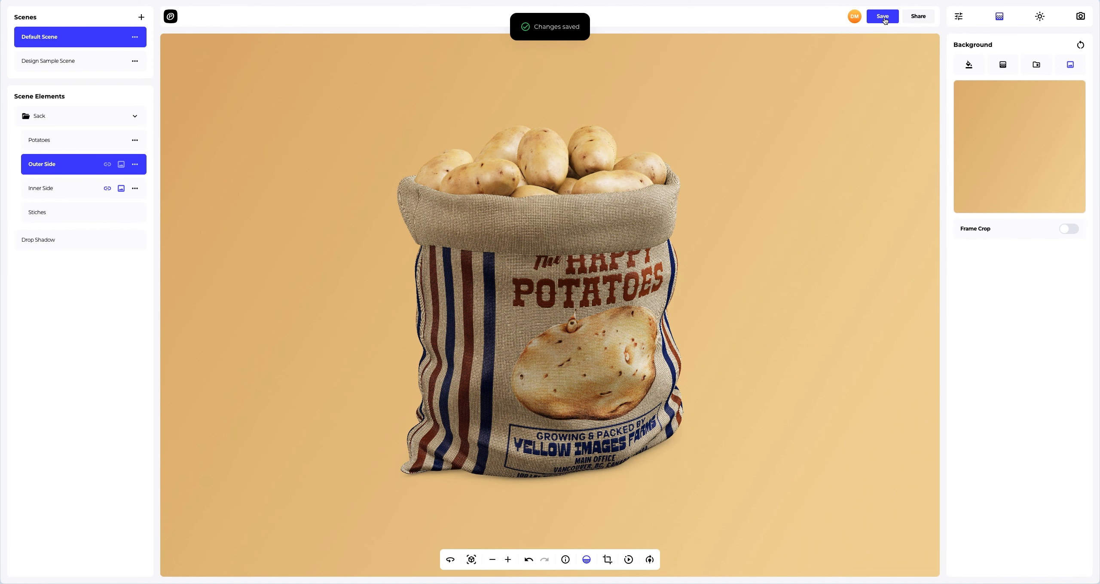
- Open the share view and enable public access for the project
click(917, 17)
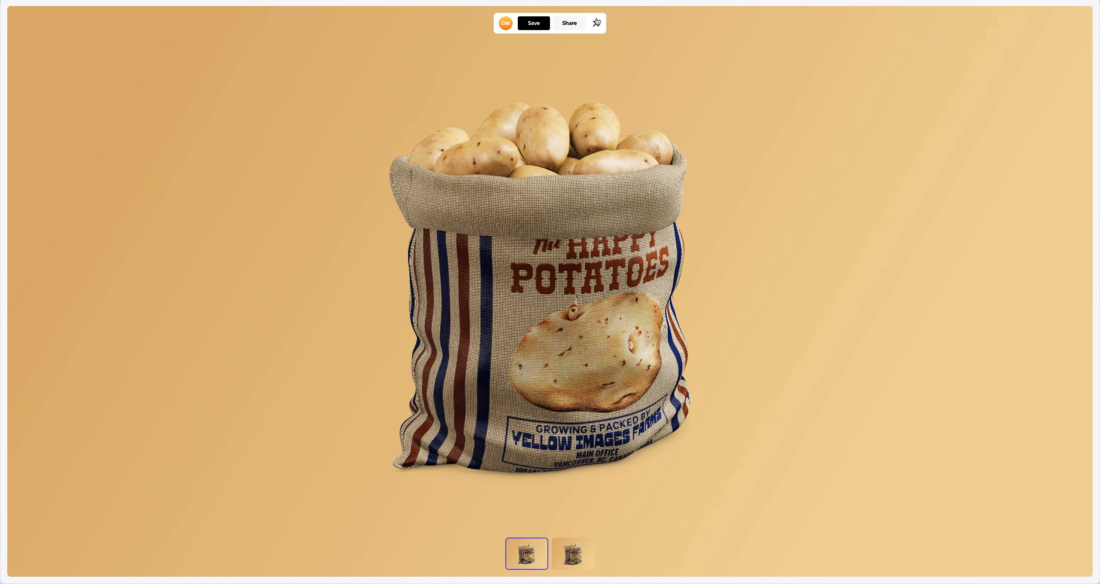
click(571, 23)
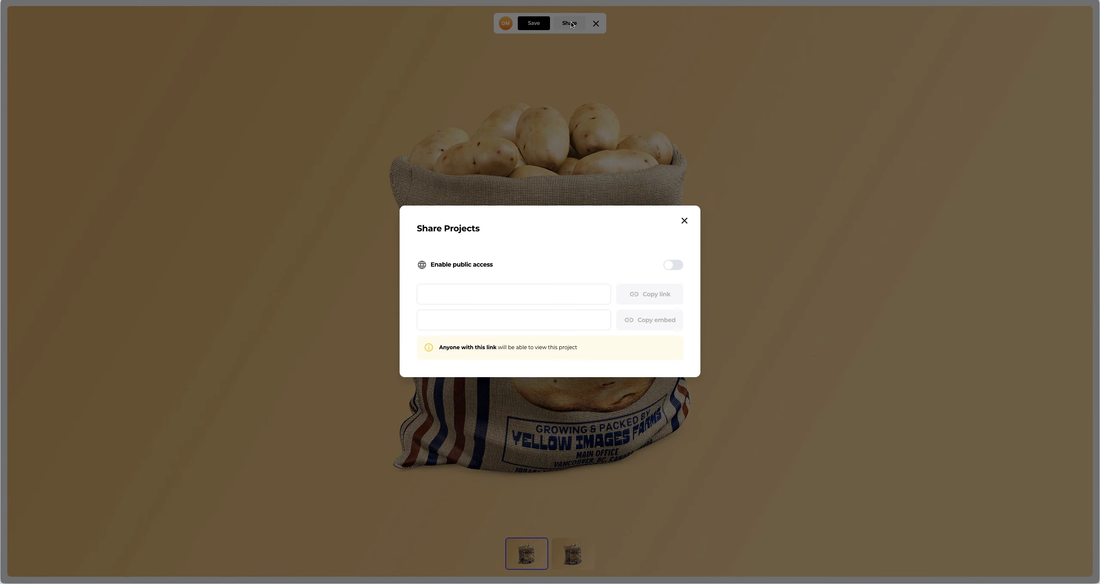
click(672, 265)
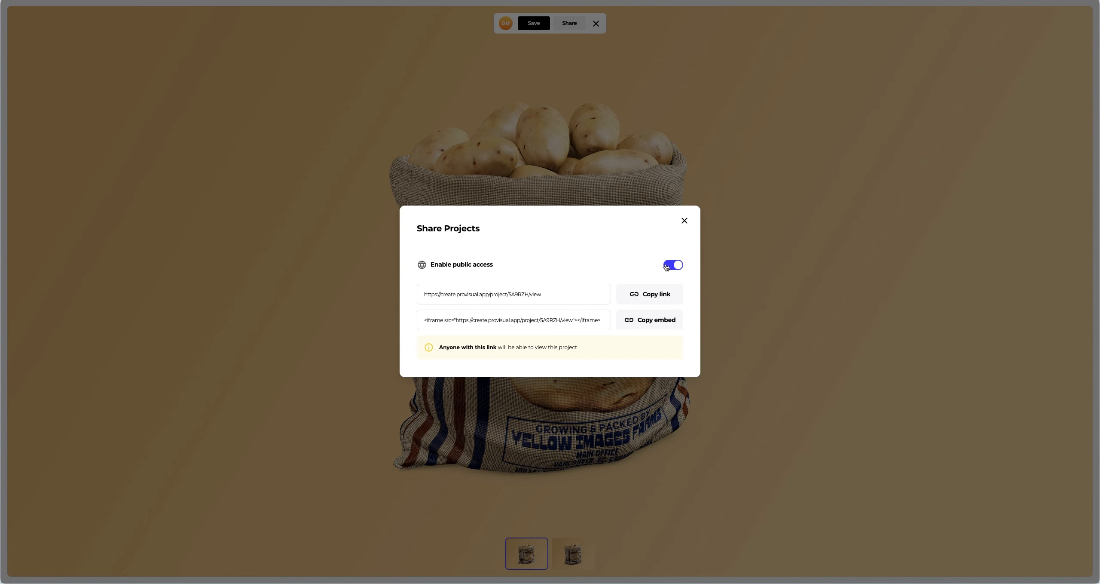